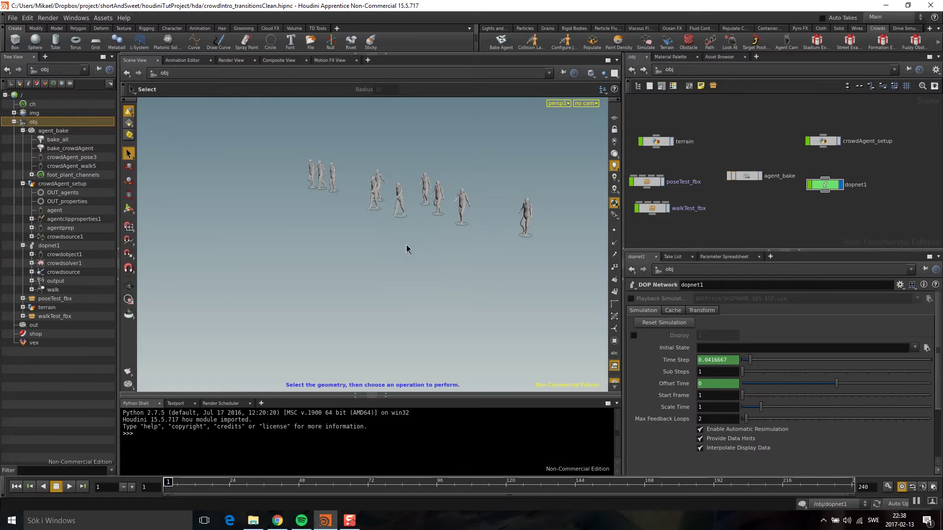
# Examine the crowd agents in the viewport from several angles at the start of the timeline
pyautogui.keyDown('alt'); pyautogui.moveTo(389, 259); pyautogui.dragTo(427, 226); pyautogui.keyUp('alt')
pyautogui.keyDown('alt'); pyautogui.moveTo(407, 226); pyautogui.dragTo(415, 256, button='middle'); pyautogui.keyUp('alt')
pyautogui.keyDown('alt'); pyautogui.moveTo(414, 257); pyautogui.dragTo(419, 261); pyautogui.keyUp('alt')
pyautogui.press('s')
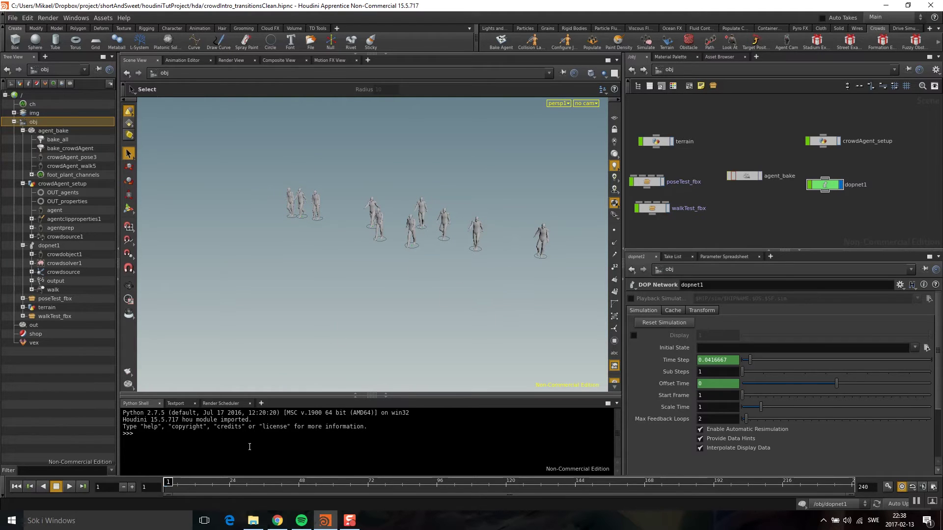
pyautogui.moveTo(170, 486)
pyautogui.mouseDown()
pyautogui.moveTo(196, 487)
pyautogui.moveTo(168, 487)
pyautogui.mouseUp()
pyautogui.keyDown('alt'); pyautogui.moveTo(347, 295); pyautogui.dragTo(387, 272); pyautogui.keyUp('alt')
pyautogui.keyDown('alt'); pyautogui.moveTo(386, 272); pyautogui.dragTo(278, 223, button='right'); pyautogui.keyUp('alt')
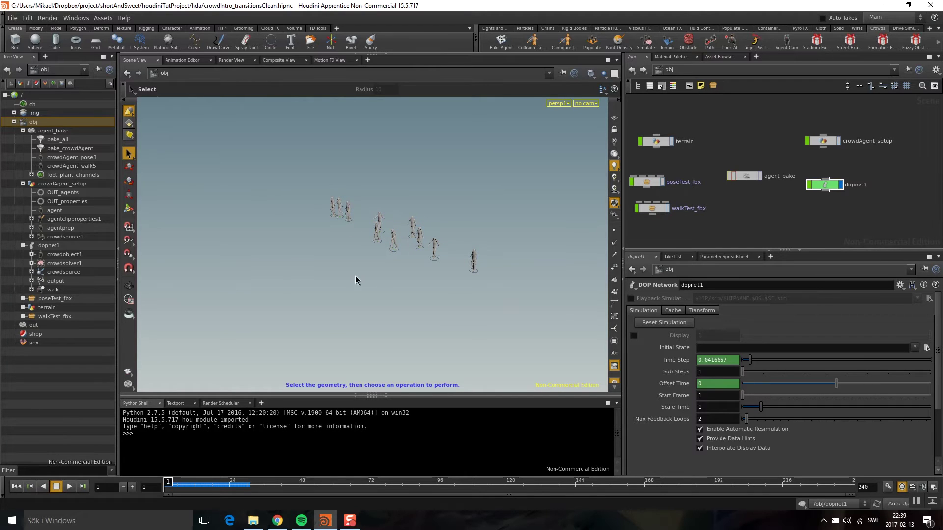
pyautogui.scroll(4, 733, 195)
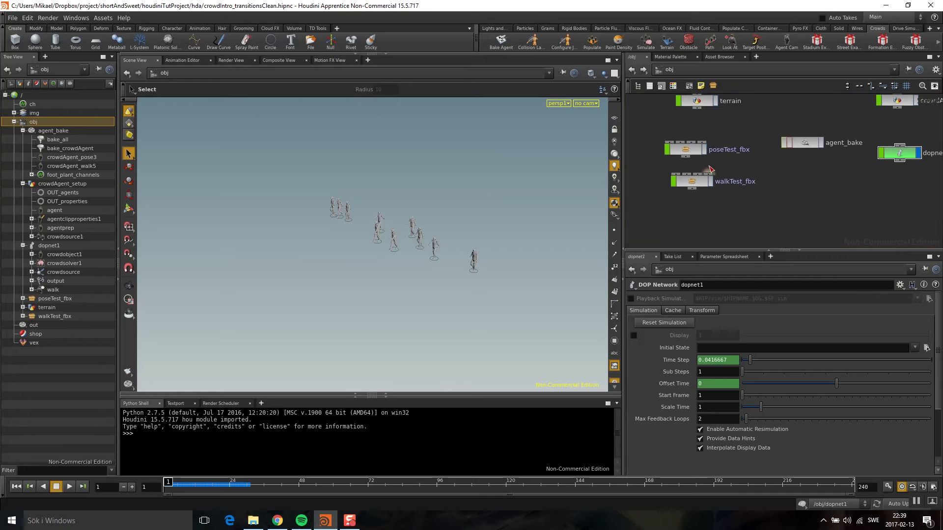
# Show the poseTest_fbx character without dopnet1, scrub its animation to frame 72, and hide the character again
pyautogui.click(686, 150)
pyautogui.click(707, 151)
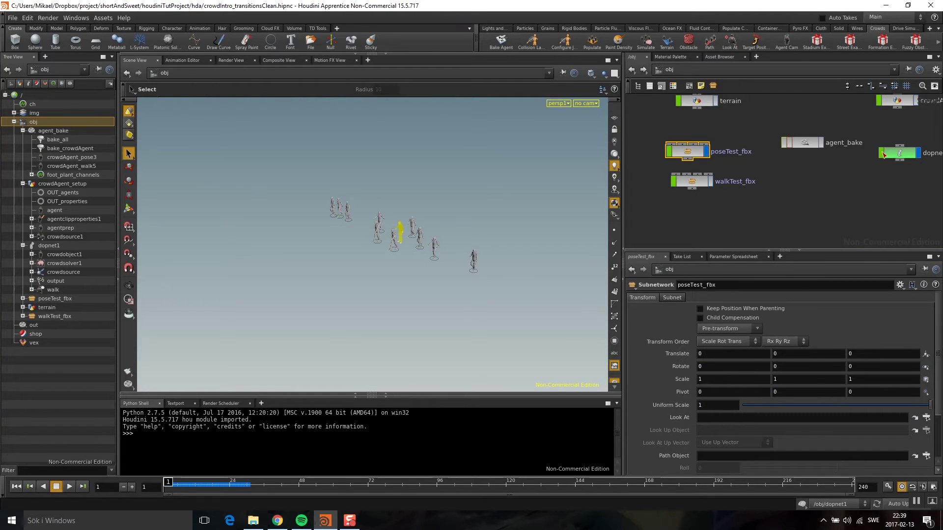
pyautogui.click(918, 153)
pyautogui.press('Escape')
pyautogui.hotkey('space', 'g')
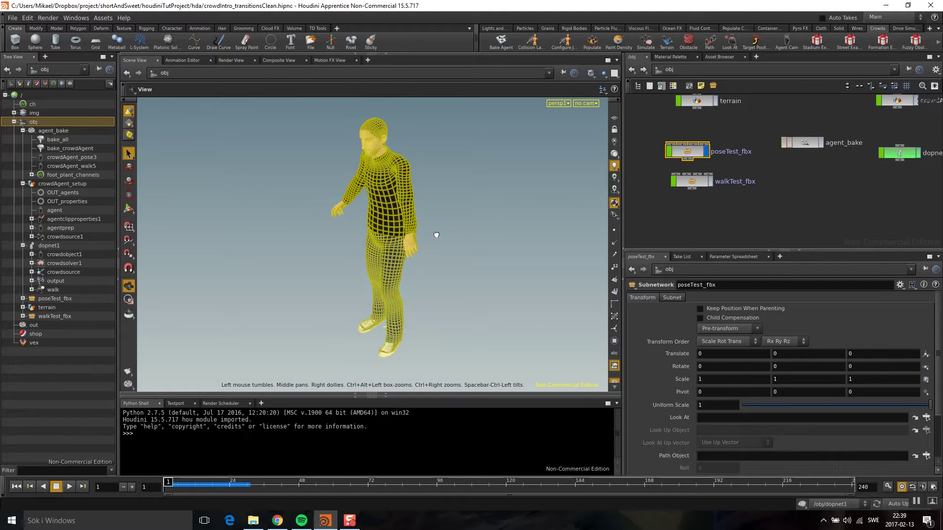
pyautogui.moveTo(436, 234); pyautogui.dragTo(470, 227)
pyautogui.moveTo(469, 227); pyautogui.dragTo(336, 235, button='right')
pyautogui.moveTo(190, 483); pyautogui.dragTo(368, 432)
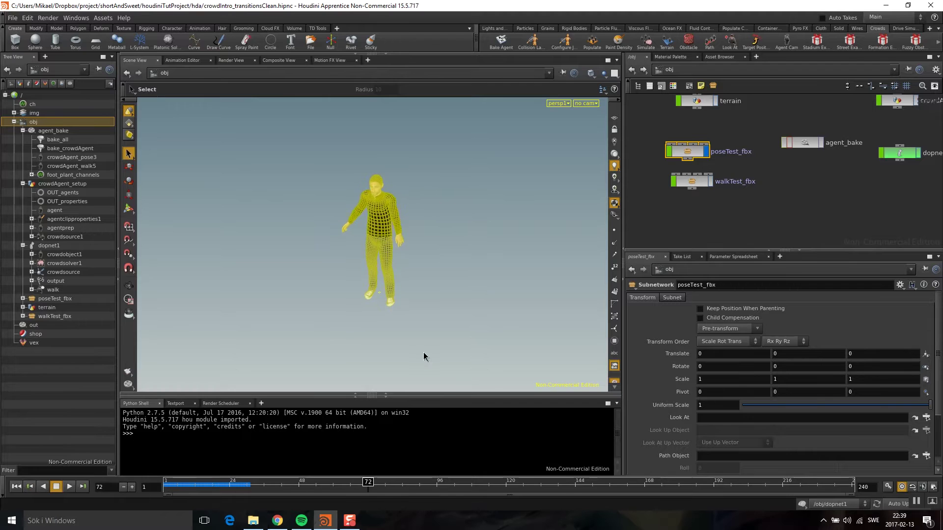
pyautogui.click(706, 152)
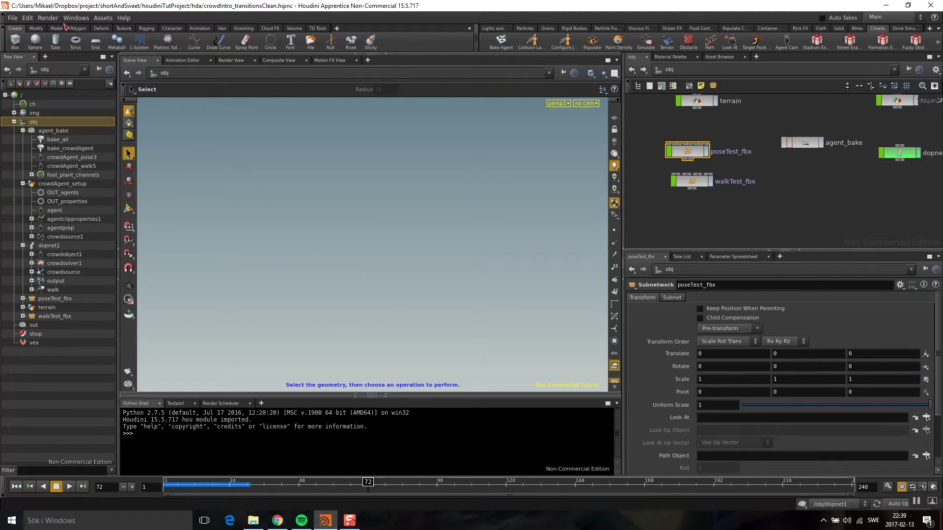
# Review the FBX import options and close them without importing a file
pyautogui.click(12, 18)
pyautogui.moveTo(29, 148)
pyautogui.click(156, 176)
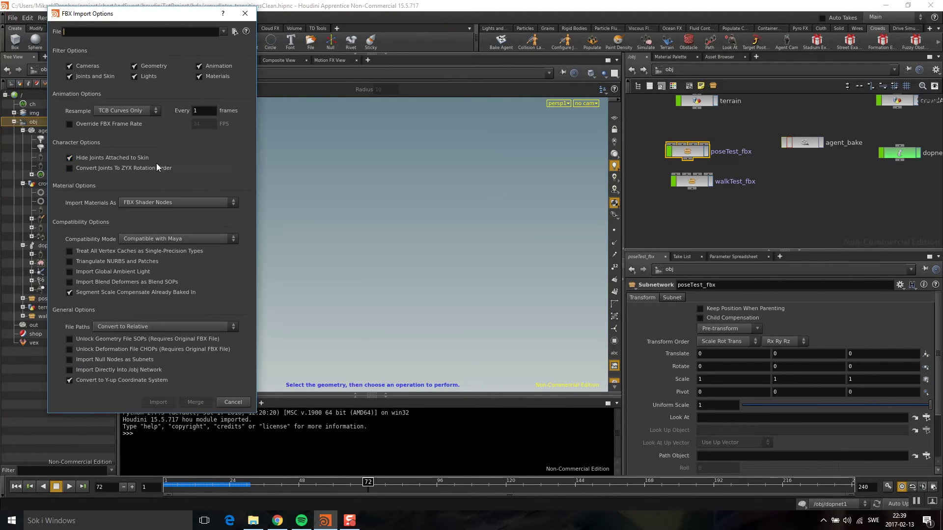
pyautogui.click(233, 403)
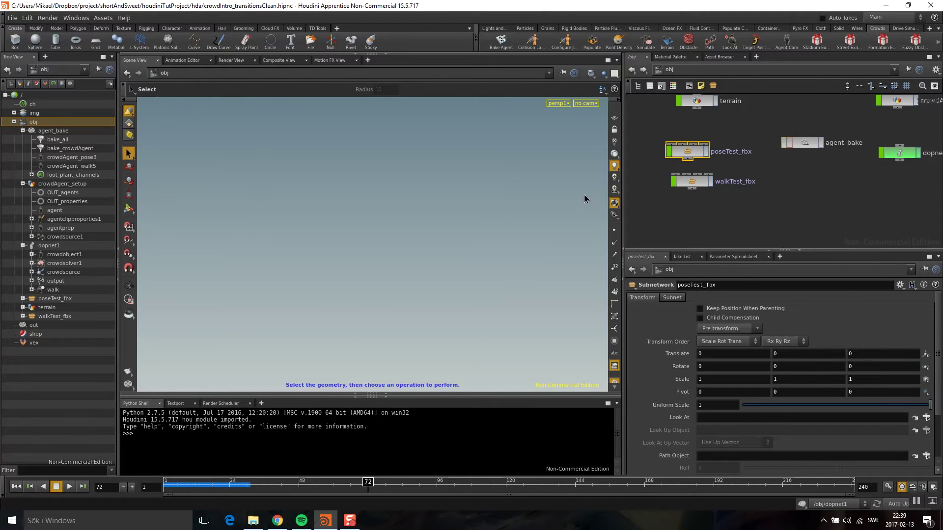
# Enter the agent_bake network and examine the source, clip and output settings of crowdAgent_pose3
pyautogui.moveTo(764, 229); pyautogui.dragTo(768, 254, button='middle')
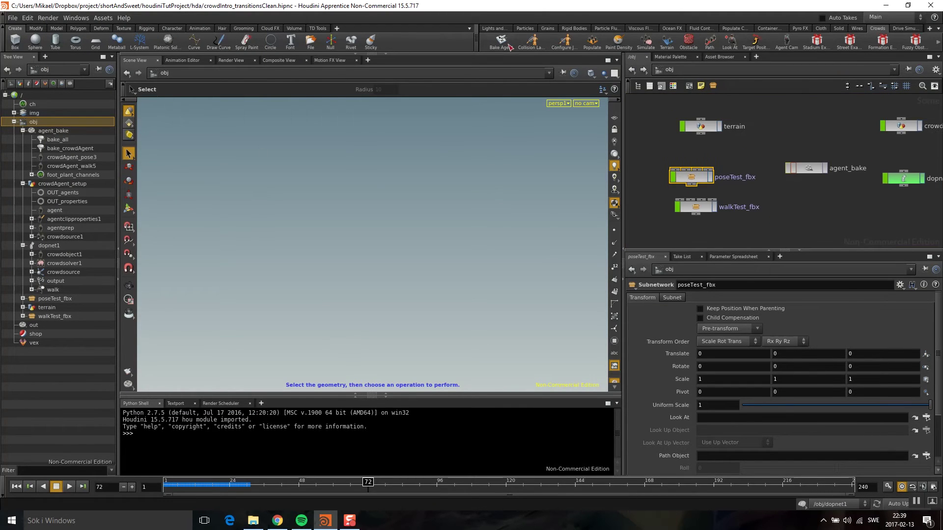
pyautogui.doubleClick(808, 169)
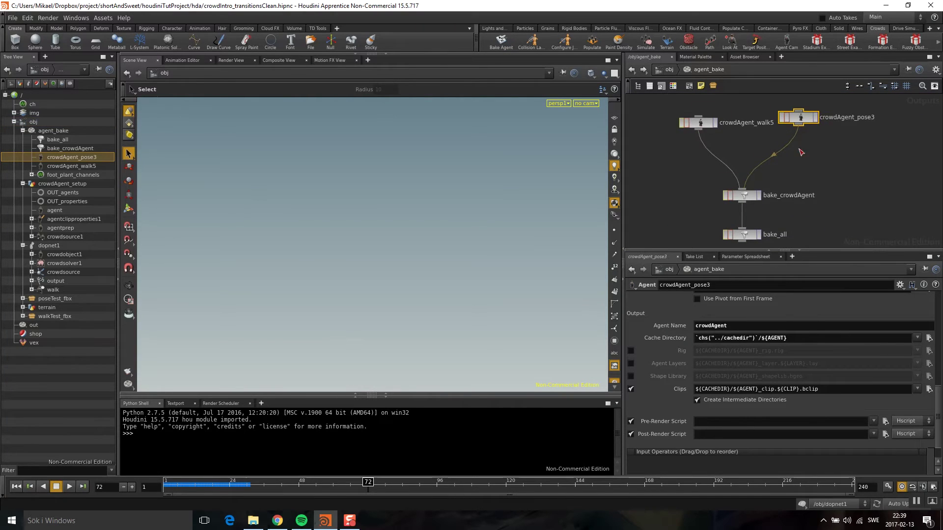
pyautogui.click(742, 198)
pyautogui.moveTo(884, 161); pyautogui.dragTo(906, 190, button='middle')
pyautogui.moveTo(720, 153); pyautogui.dragTo(715, 140)
pyautogui.click(835, 143)
pyautogui.moveTo(837, 143); pyautogui.dragTo(835, 130)
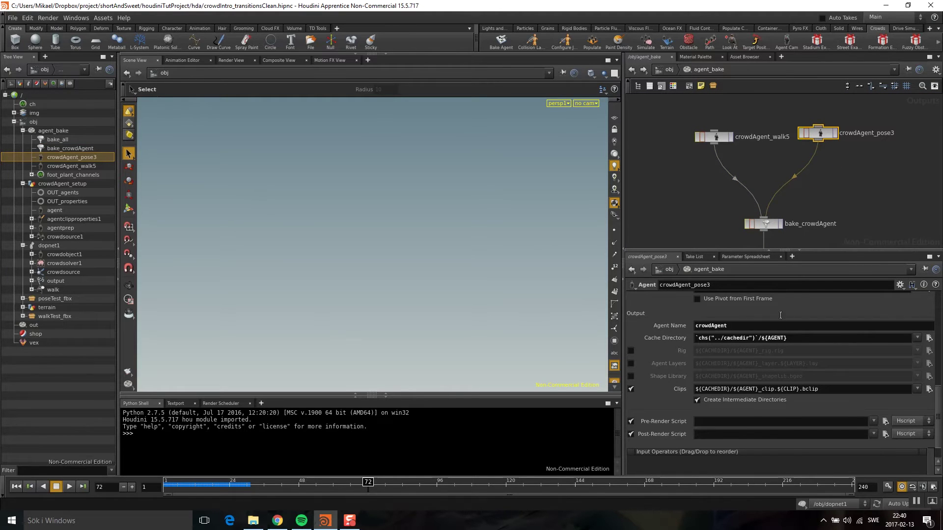
pyautogui.scroll(6, 728, 337)
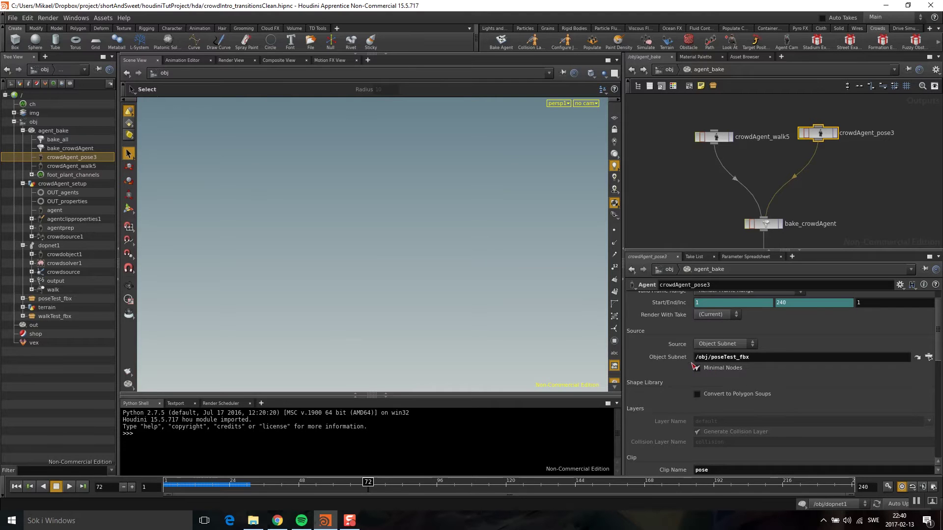
pyautogui.scroll(-2, 860, 193)
pyautogui.scroll(-10, 728, 390)
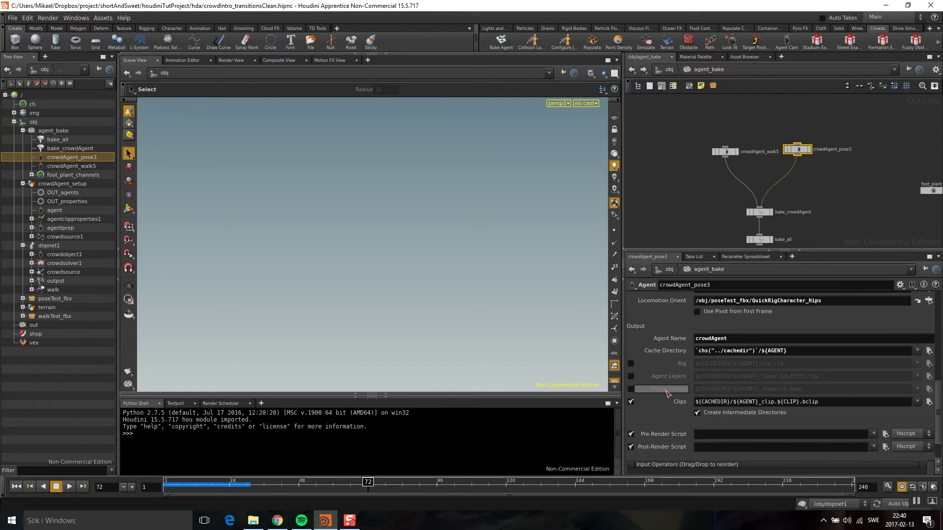
# Compare the output file settings of crowdAgent_walk5 with those of crowdAgent_pose3
pyautogui.click(726, 150)
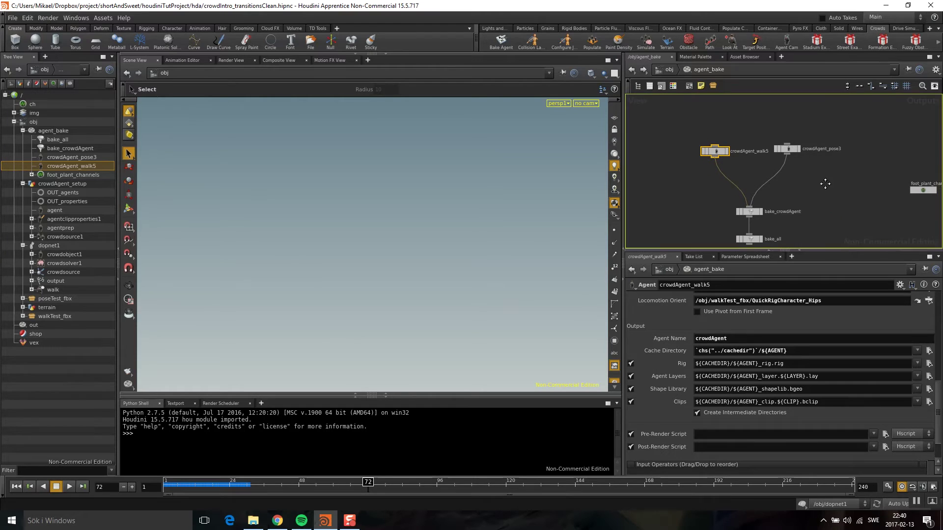
pyautogui.click(776, 142)
pyautogui.scroll(-2, 788, 392)
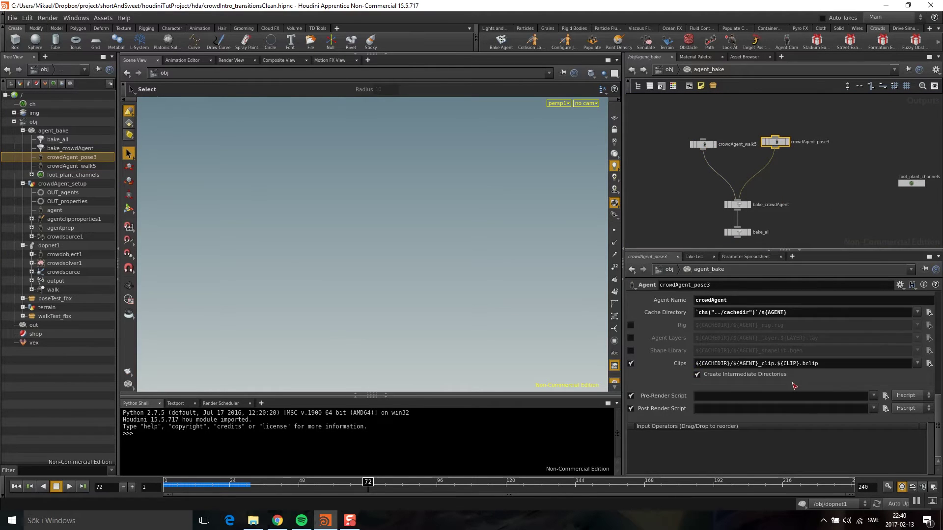
pyautogui.scroll(-10, 794, 385)
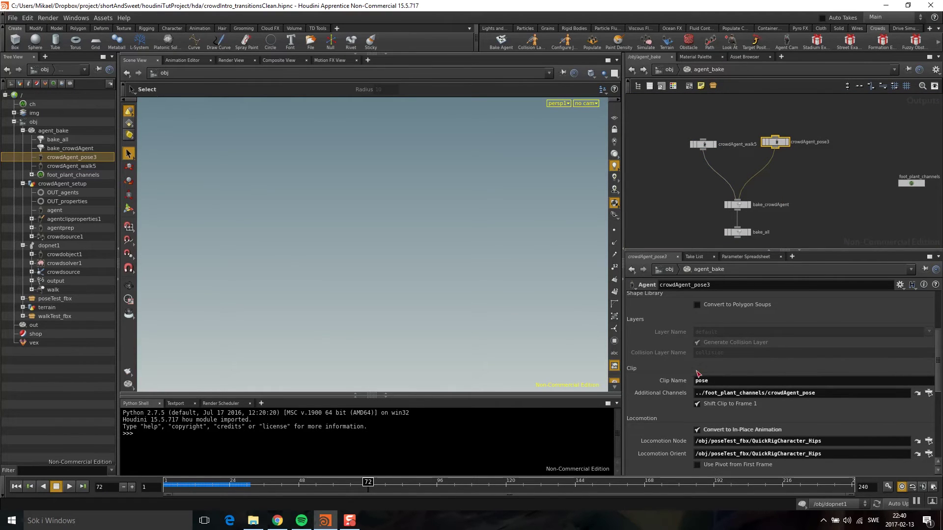
# Enter the crowdAgent_setup network from the object level and set the timeline to frame 5
pyautogui.click(669, 69)
pyautogui.moveTo(777, 136); pyautogui.dragTo(708, 165, button='middle')
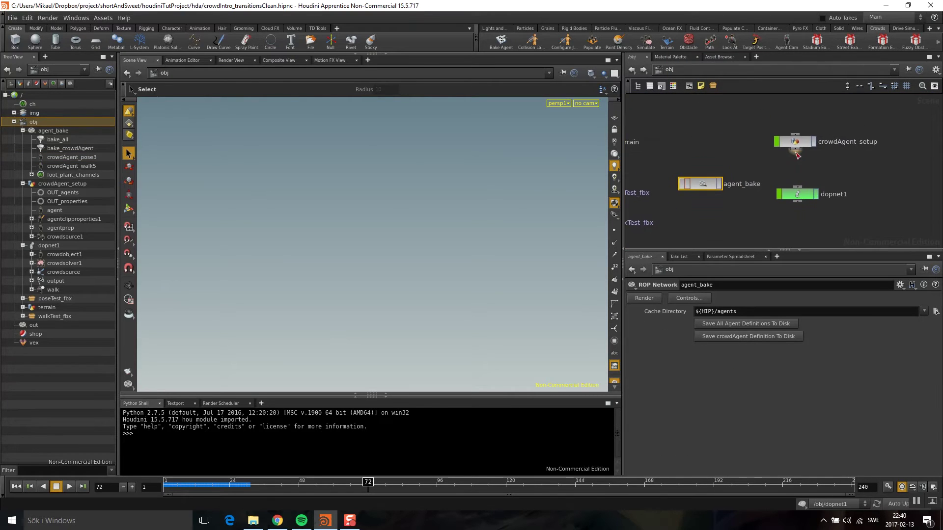
pyautogui.doubleClick(795, 145)
pyautogui.moveTo(841, 151); pyautogui.dragTo(876, 219, button='middle')
pyautogui.moveTo(823, 104); pyautogui.dragTo(814, 109, button='middle')
pyautogui.moveTo(197, 485); pyautogui.dragTo(175, 485)
pyautogui.moveTo(794, 164); pyautogui.dragTo(830, 115, button='middle')
pyautogui.scroll(-5, 446, 244)
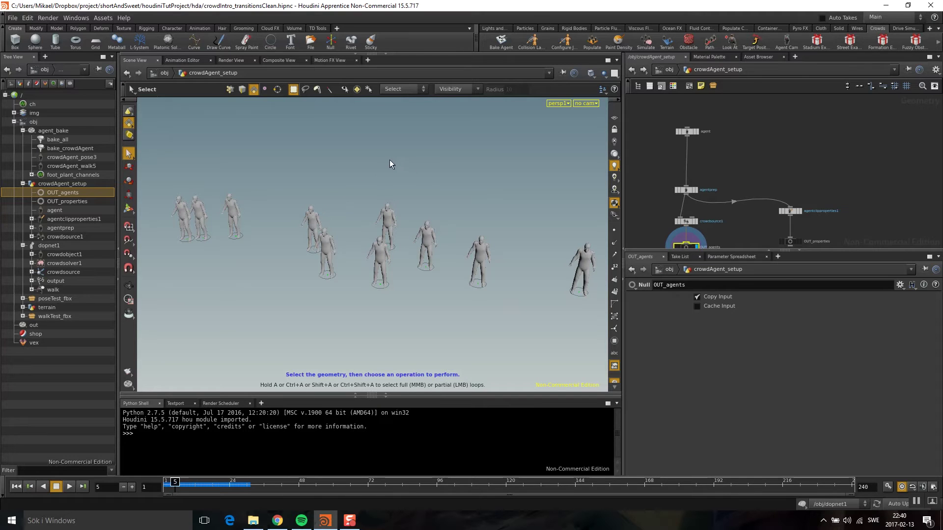
pyautogui.keyDown('alt'); pyautogui.moveTo(389, 160); pyautogui.dragTo(421, 191); pyautogui.keyUp('alt')
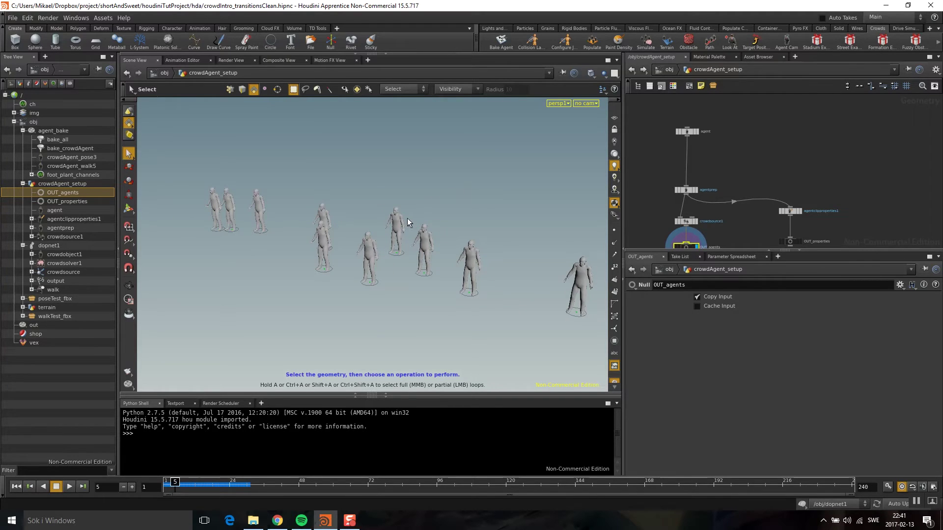
# Add an Agent Clip node on the connection between the agent and agentprep nodes
pyautogui.moveTo(749, 136); pyautogui.dragTo(847, 162, button='middle')
pyautogui.scroll(2, 787, 141)
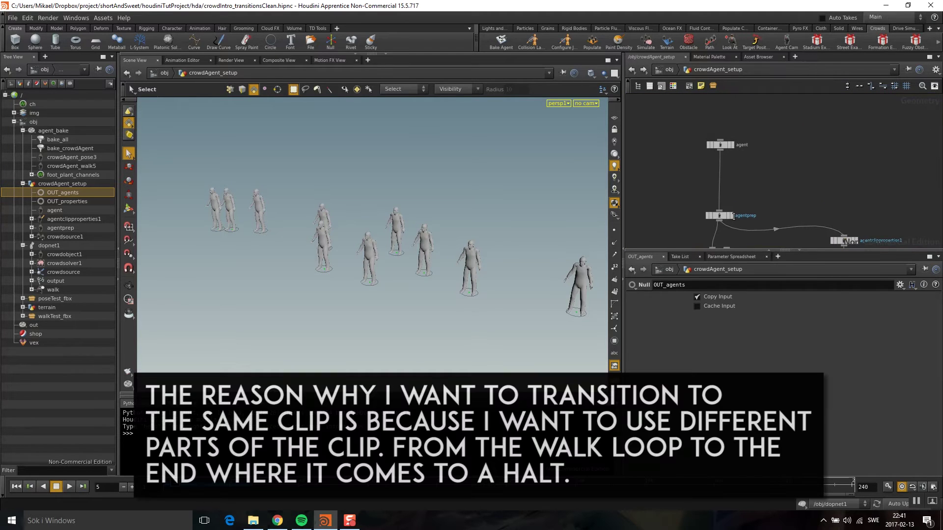
pyautogui.press('Tab')
pyautogui.write('agent')
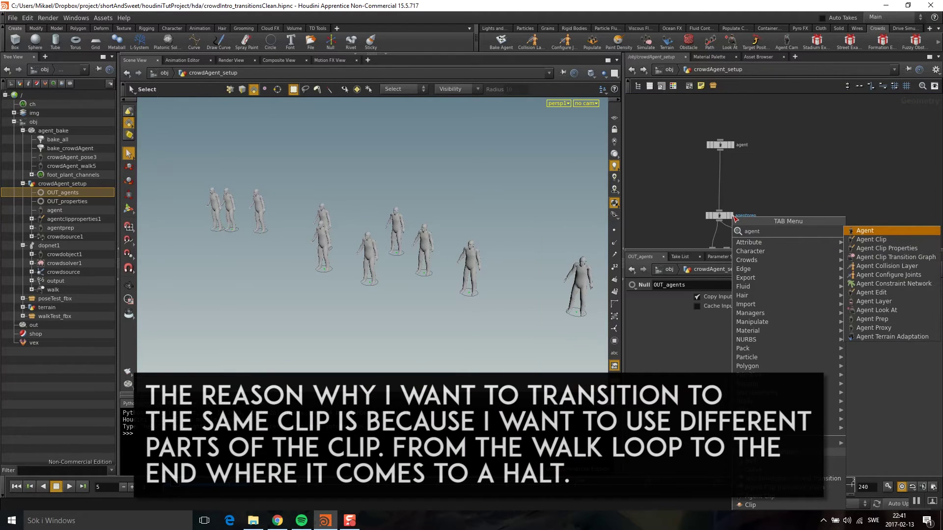
pyautogui.click(871, 239)
pyautogui.click(718, 173)
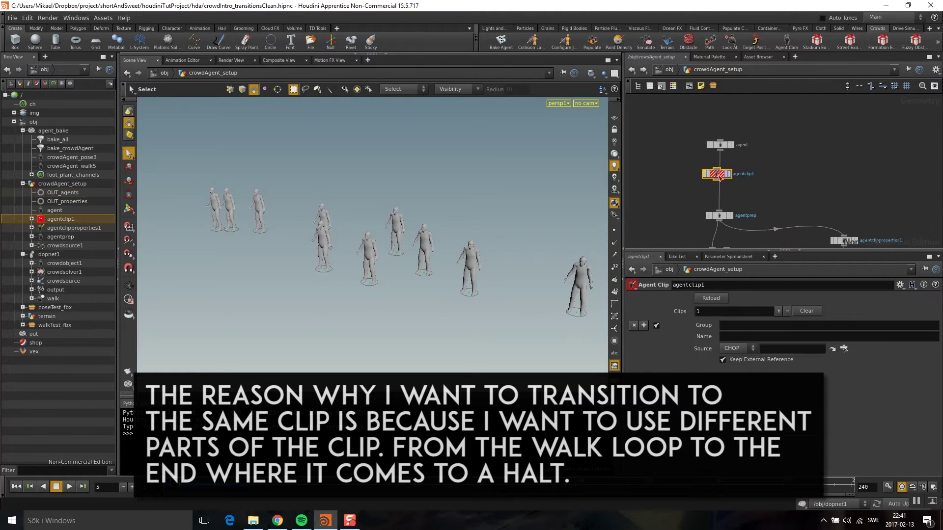
# Set the clip source to the file crowdAgent_clip.walk.bclip and name the clip transitiopn
pyautogui.scroll(3, 747, 215)
pyautogui.click(739, 348)
pyautogui.click(732, 359)
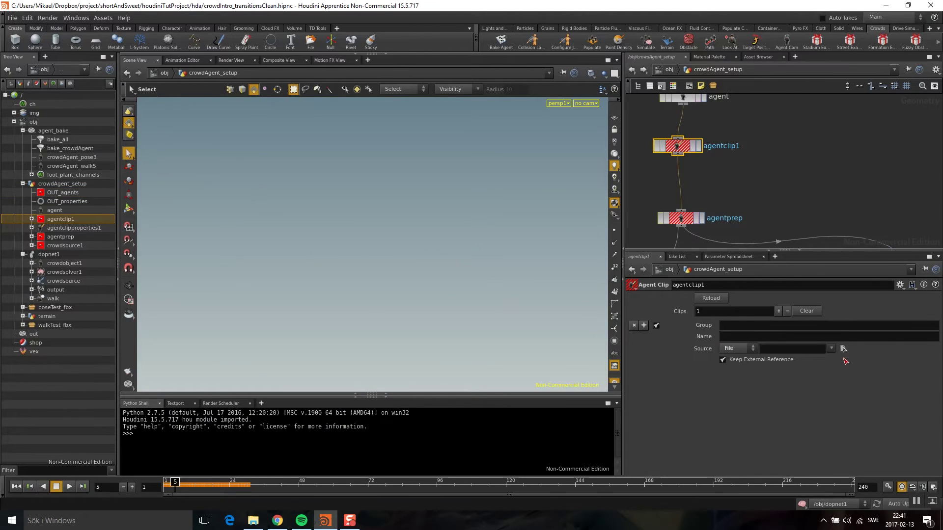
pyautogui.click(842, 350)
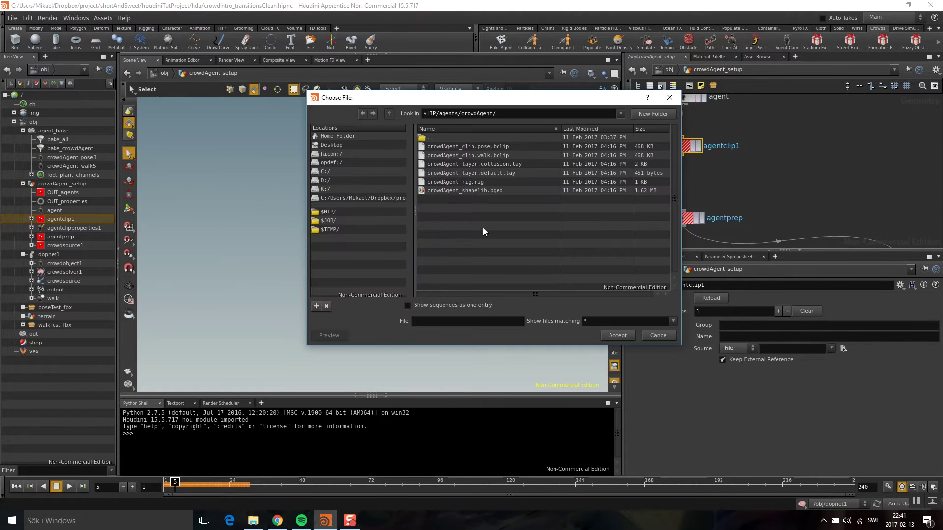
pyautogui.click(482, 155)
pyautogui.click(618, 335)
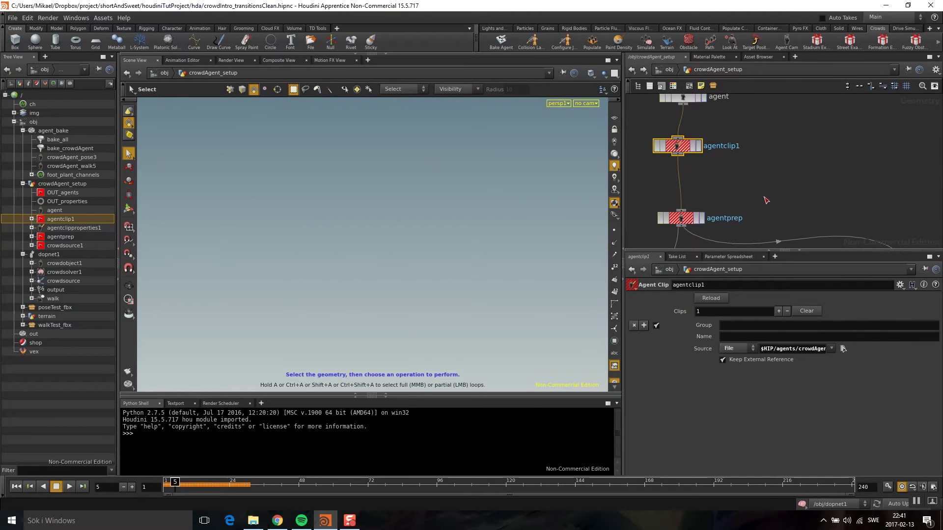
pyautogui.moveTo(823, 218); pyautogui.dragTo(823, 234, button='middle')
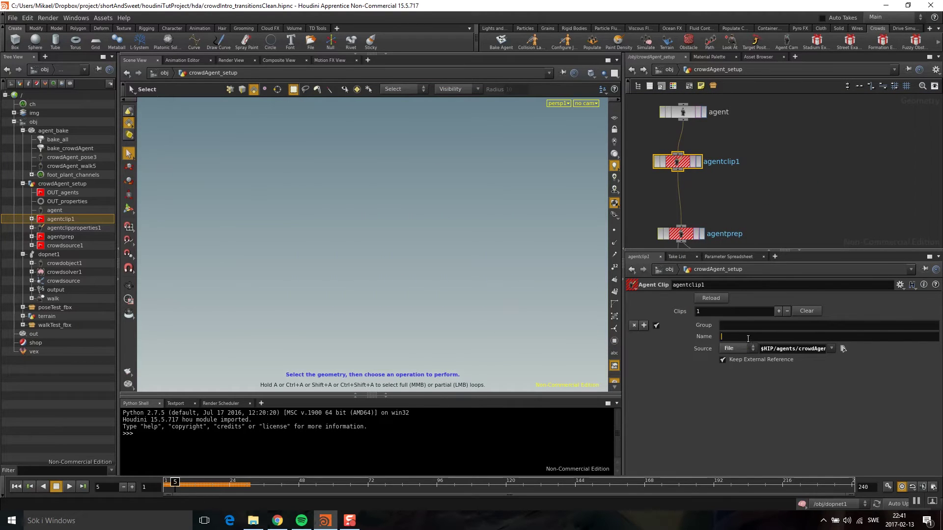
pyautogui.press('Return')
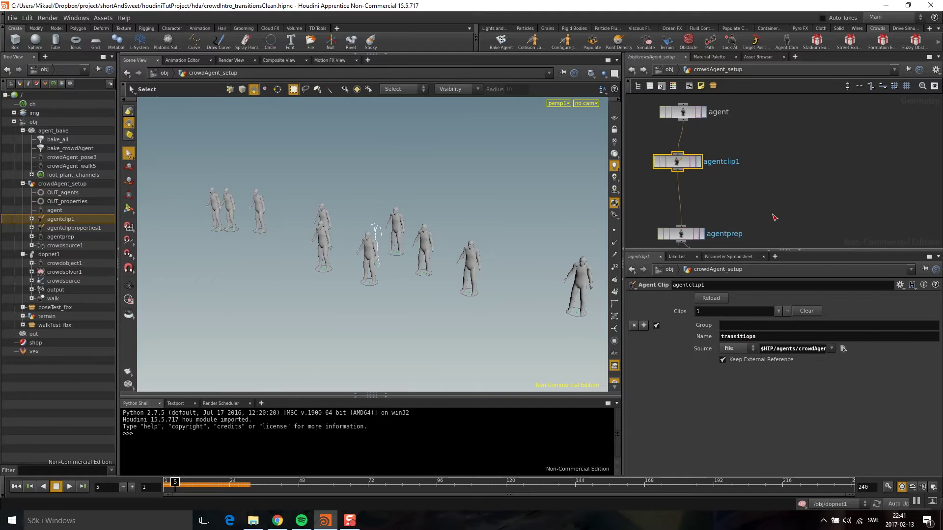
# Add an Agent Clip Transition Graph node and connect agentprep's output to its first input
pyautogui.scroll(-2, 689, 181)
pyautogui.press('Tab')
pyautogui.write('agent cl')
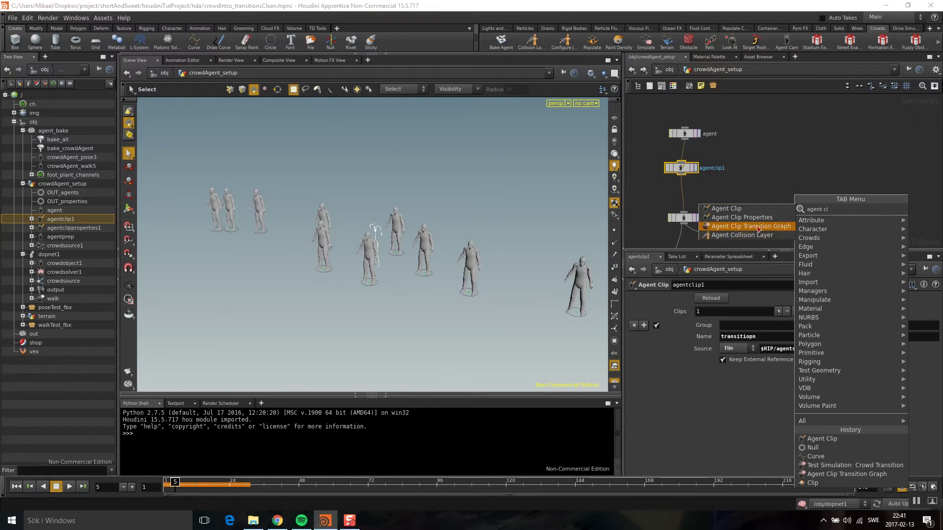
pyautogui.press('Return')
pyautogui.click(816, 179)
pyautogui.moveTo(697, 228); pyautogui.dragTo(686, 224, button='middle')
pyautogui.click(674, 219)
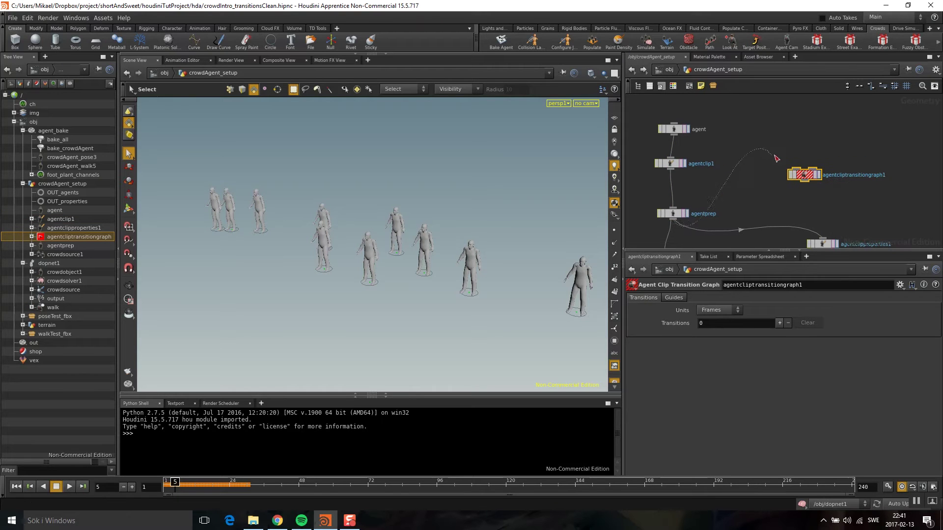
pyautogui.click(795, 167)
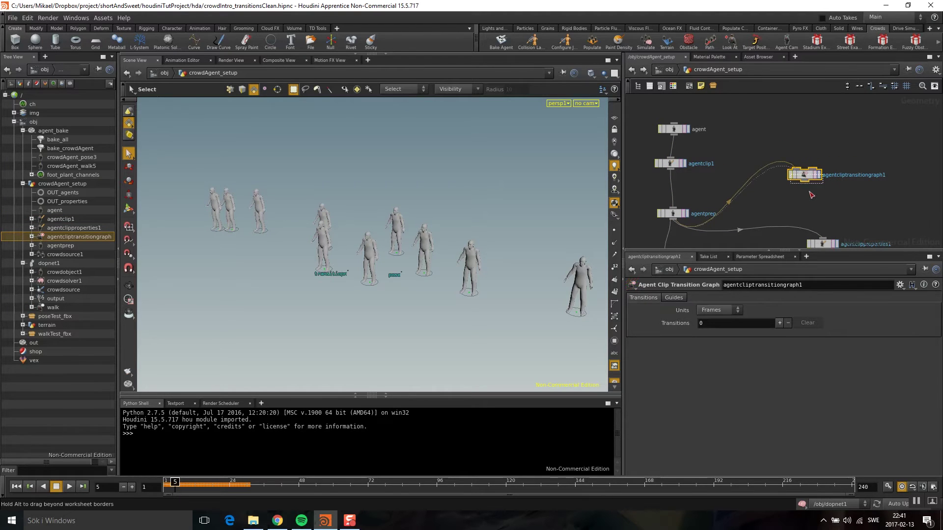
# Display the transition graph node's output and inspect its clip labels in the viewport
pyautogui.moveTo(798, 183); pyautogui.dragTo(803, 200)
pyautogui.press('Escape')
pyautogui.moveTo(419, 234); pyautogui.dragTo(453, 258)
pyautogui.press('s')
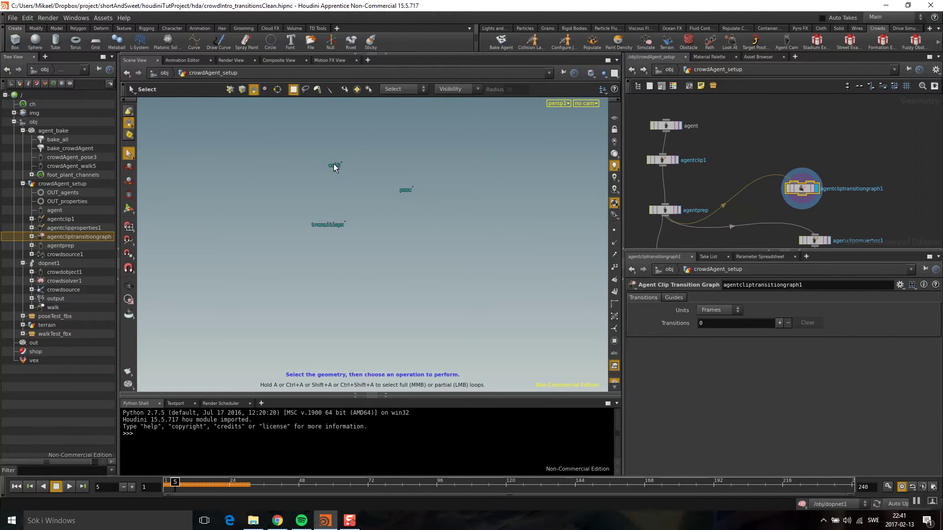
# Add one transition to the graph, set its Clip A to walk, and list the choices for Clip B
pyautogui.click(779, 323)
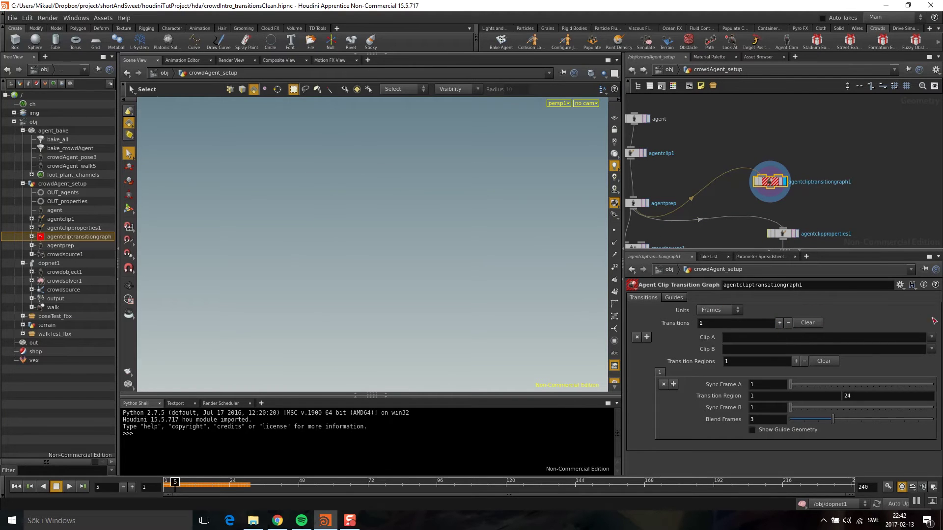
pyautogui.click(932, 337)
pyautogui.click(913, 365)
pyautogui.click(932, 350)
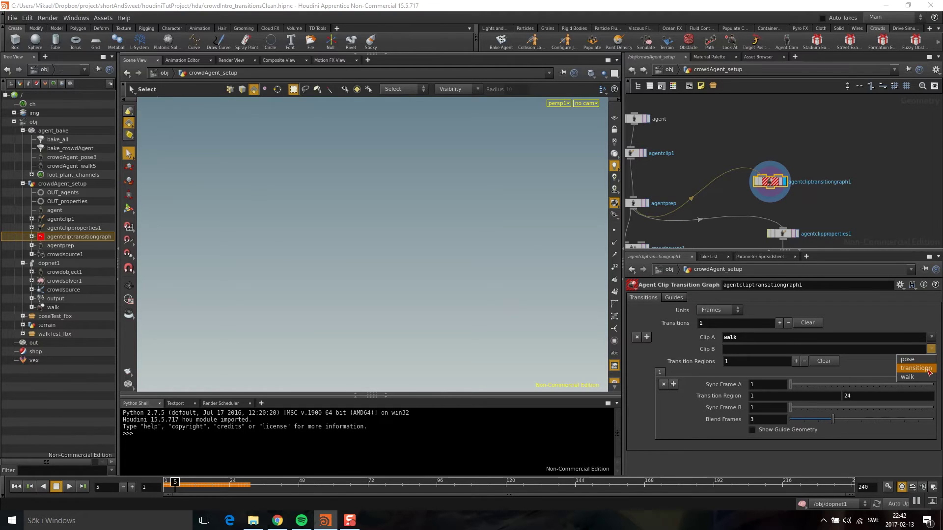
# Correct the clip name of agentclip1 to transition
pyautogui.click(677, 153)
pyautogui.click(641, 155)
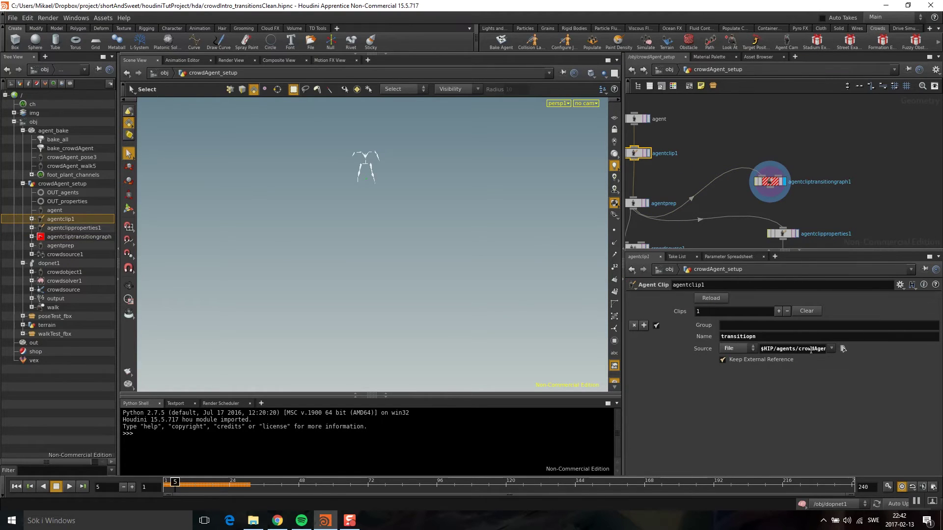
pyautogui.doubleClick(746, 337)
pyautogui.press('End')
# Set the transition graph's Clip B to transition and view the resulting link between the clip labels
pyautogui.click(770, 182)
pyautogui.click(932, 349)
pyautogui.click(916, 376)
pyautogui.keyDown('alt'); pyautogui.moveTo(394, 220); pyautogui.dragTo(414, 211); pyautogui.keyUp('alt')
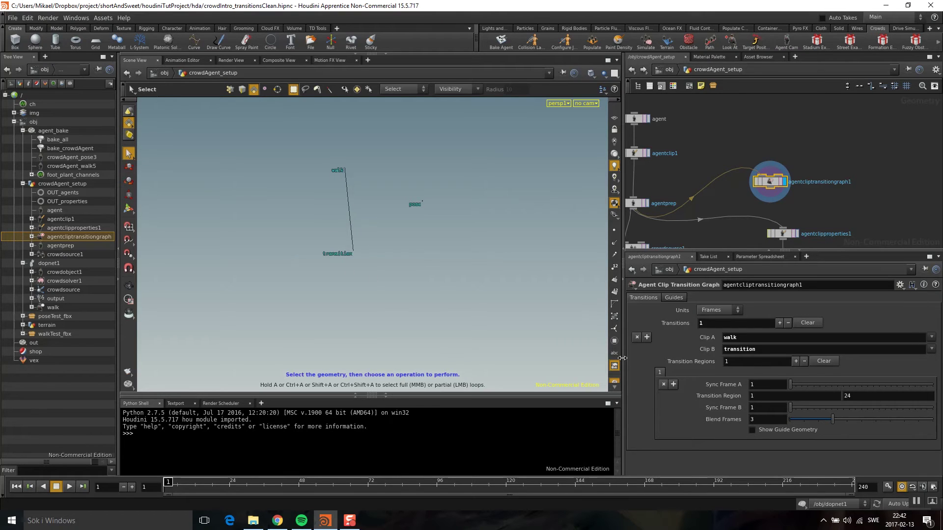
# Check the walk clip's loop range in agentclipproperties1, and return to the transition graph's parameters
pyautogui.click(753, 385)
pyautogui.moveTo(847, 152); pyautogui.dragTo(846, 137, button='middle')
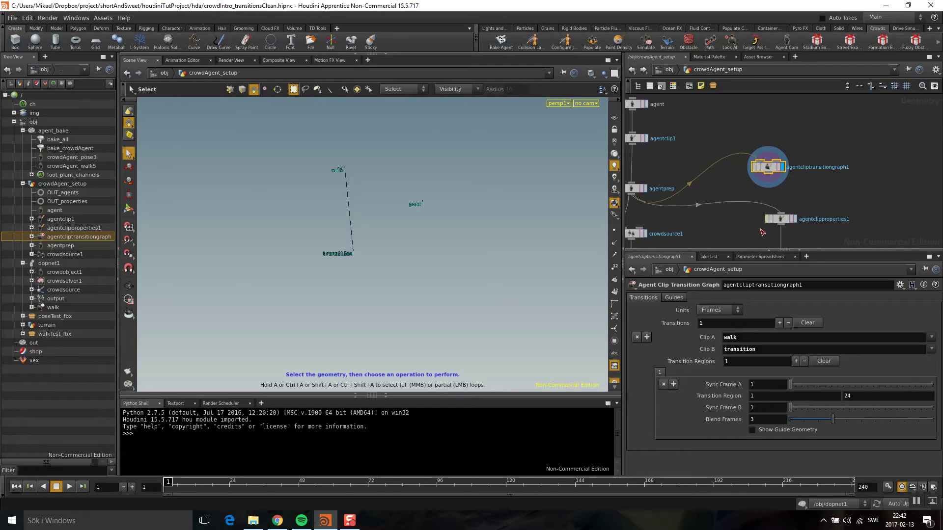
pyautogui.click(781, 219)
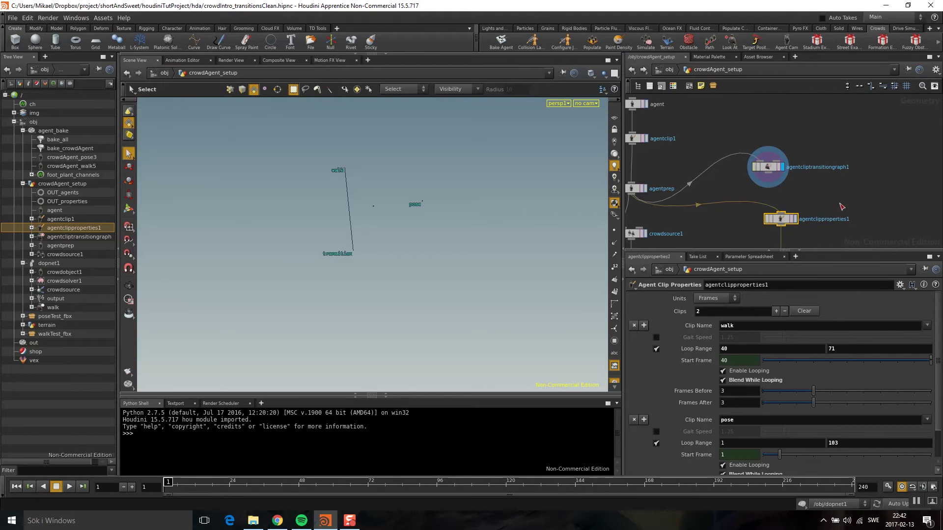
pyautogui.scroll(-1, 805, 182)
pyautogui.click(769, 155)
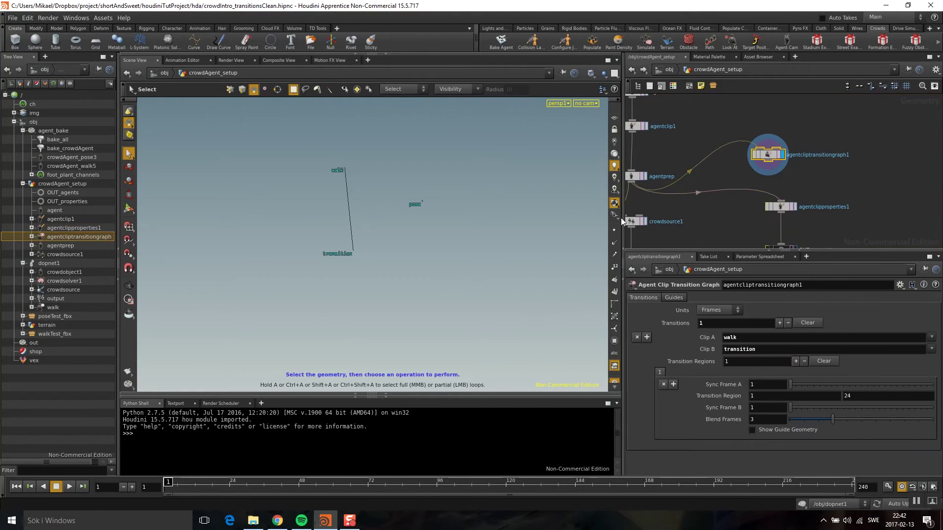
# Display agentprep's output at frame 69 and set the transition's Sync Frame A to 69
pyautogui.click(644, 178)
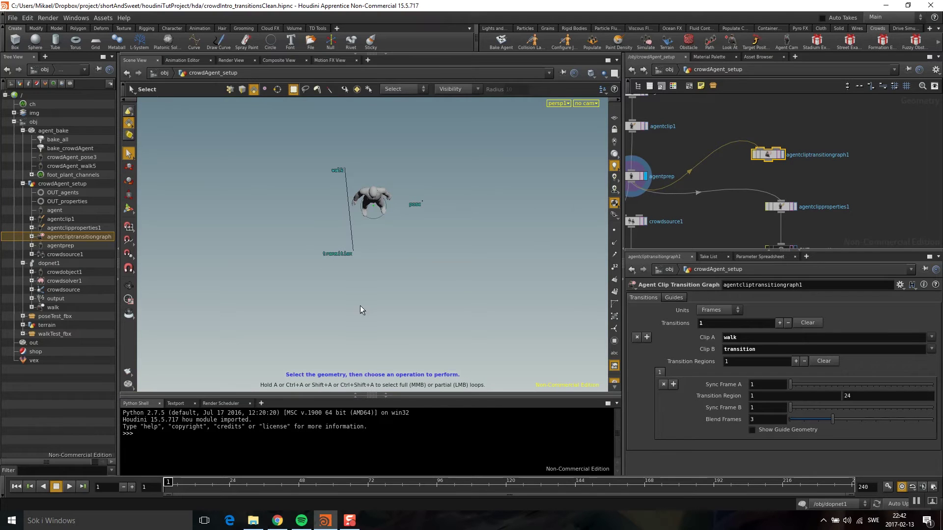
pyautogui.keyDown('alt'); pyautogui.moveTo(355, 308); pyautogui.dragTo(360, 488); pyautogui.keyUp('alt')
pyautogui.keyDown('alt'); pyautogui.moveTo(408, 276); pyautogui.dragTo(353, 299); pyautogui.keyUp('alt')
pyautogui.doubleClick(763, 385)
pyautogui.write('69')
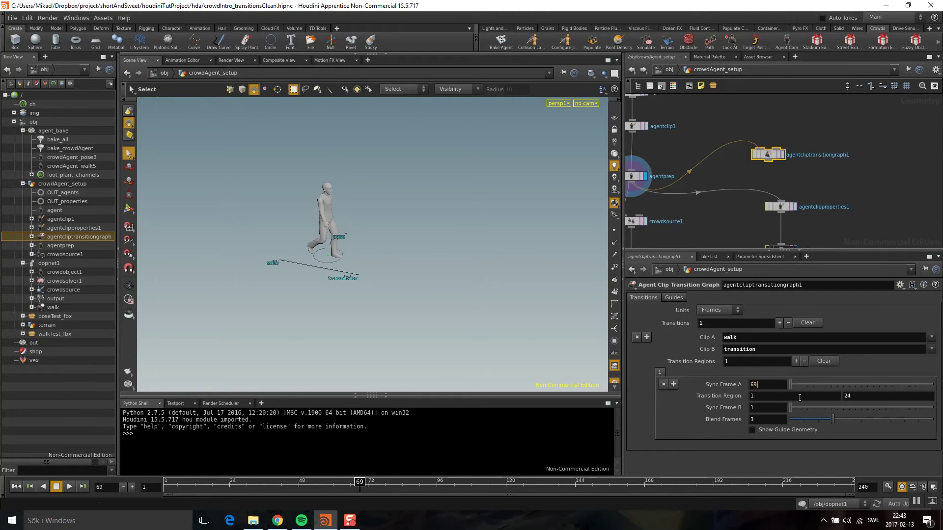
pyautogui.press('Tab')
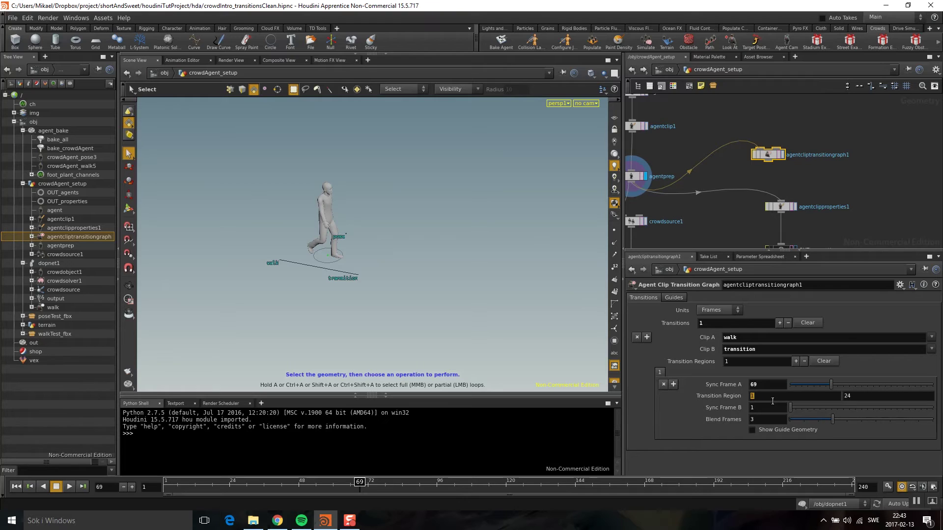
# Set the Transition Region to 69–70, Sync Frame B to 69 and Blend Frames to 1
pyautogui.write('69')
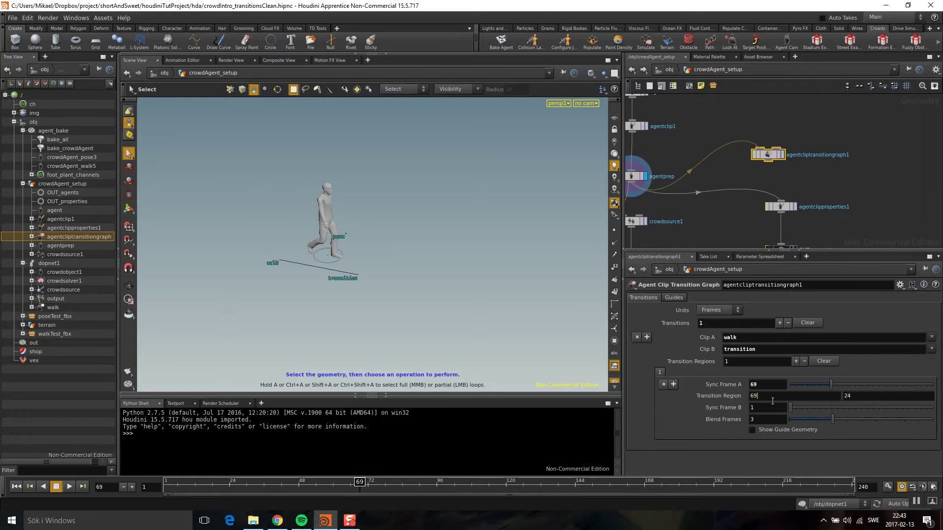
pyautogui.click(842, 395)
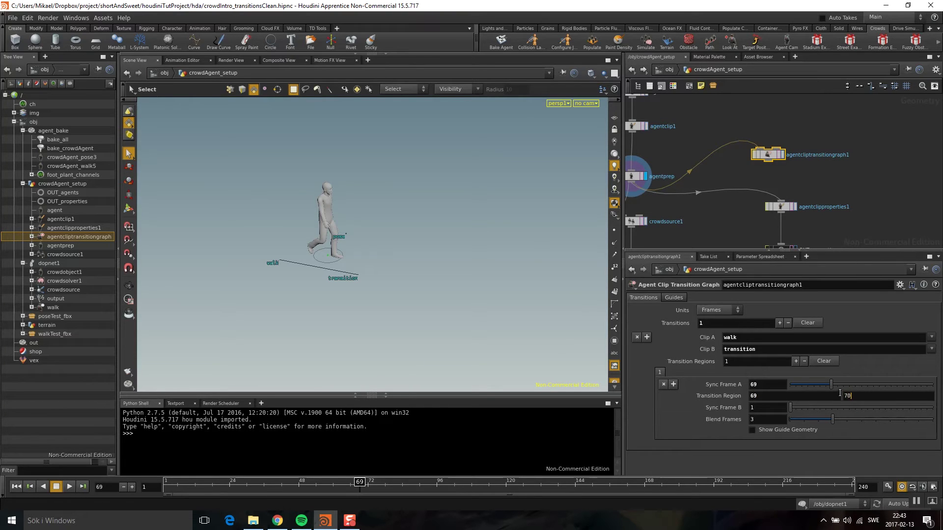
pyautogui.moveTo(761, 409); pyautogui.dragTo(742, 410)
pyautogui.write('69')
pyautogui.press('Tab')
pyautogui.write('1')
pyautogui.press('Return')
# Add a Test Simulation: Crowd Transition node below the transition graph node
pyautogui.moveTo(845, 169); pyautogui.dragTo(863, 186, button='middle')
pyautogui.click(880, 172)
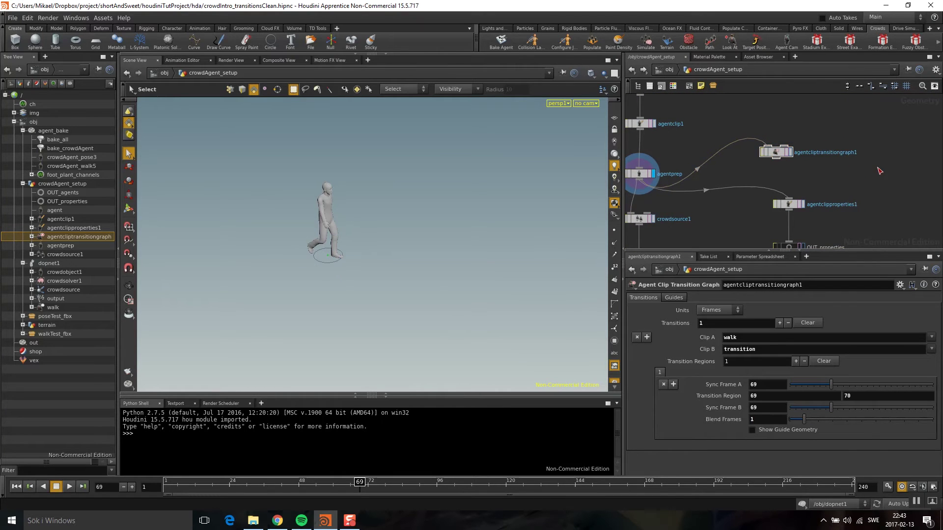
pyautogui.press('Tab')
pyautogui.write('test')
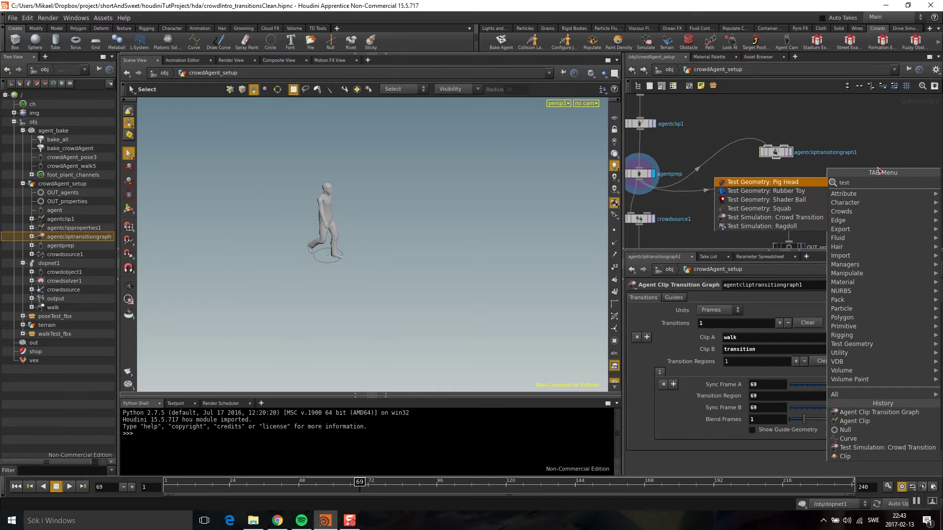
pyautogui.write(' c')
pyautogui.click(788, 181)
pyautogui.click(805, 171)
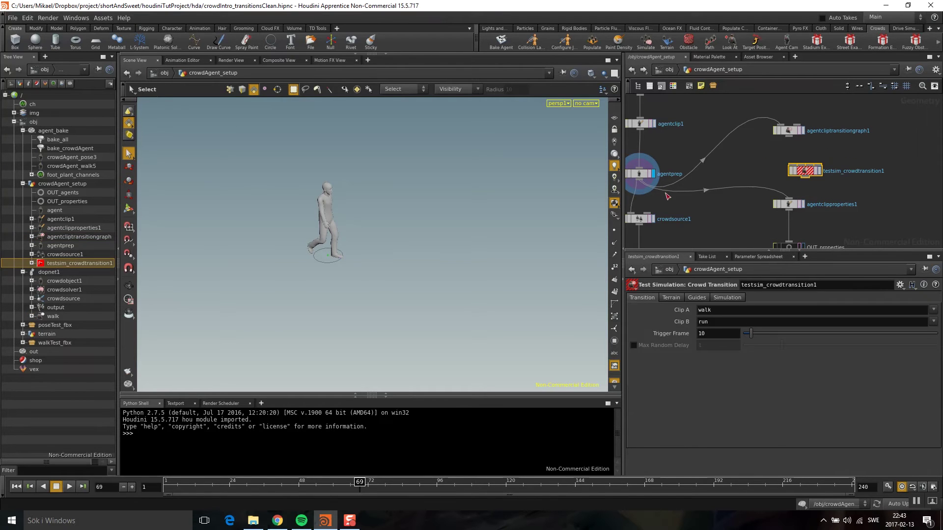
# Connect agentprep and the transition graph to the crowd transition test node, and display its output
pyautogui.click(641, 178)
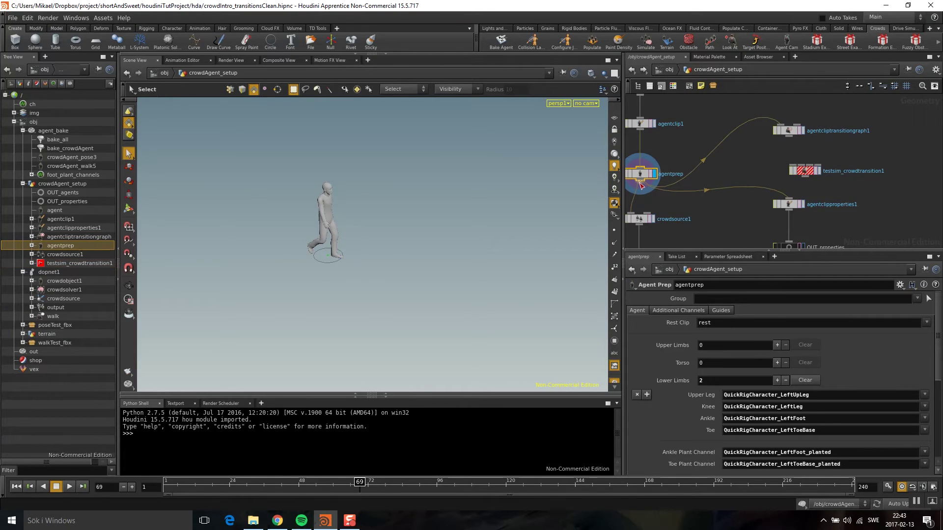
pyautogui.click(798, 165)
pyautogui.click(819, 170)
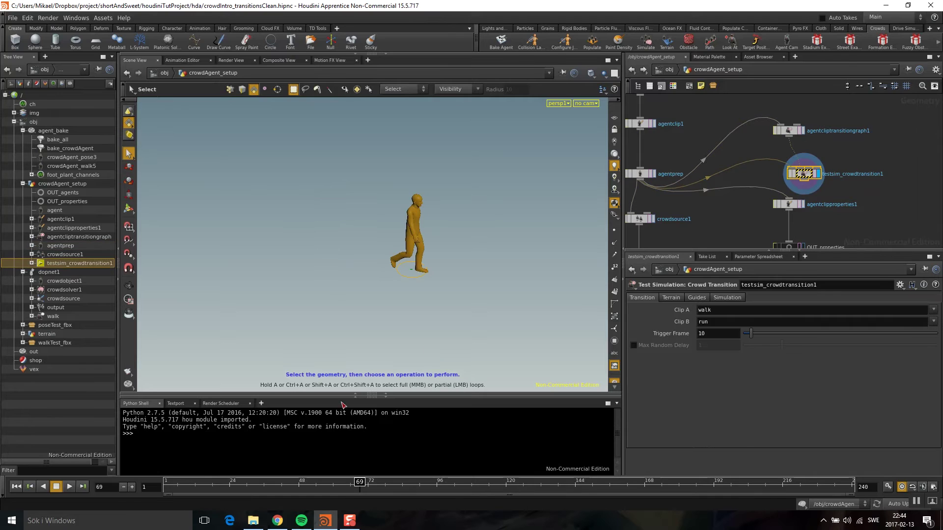
# Set the test simulation's Clip B to transition and play the simulation from frame 1
pyautogui.click(933, 321)
pyautogui.click(907, 345)
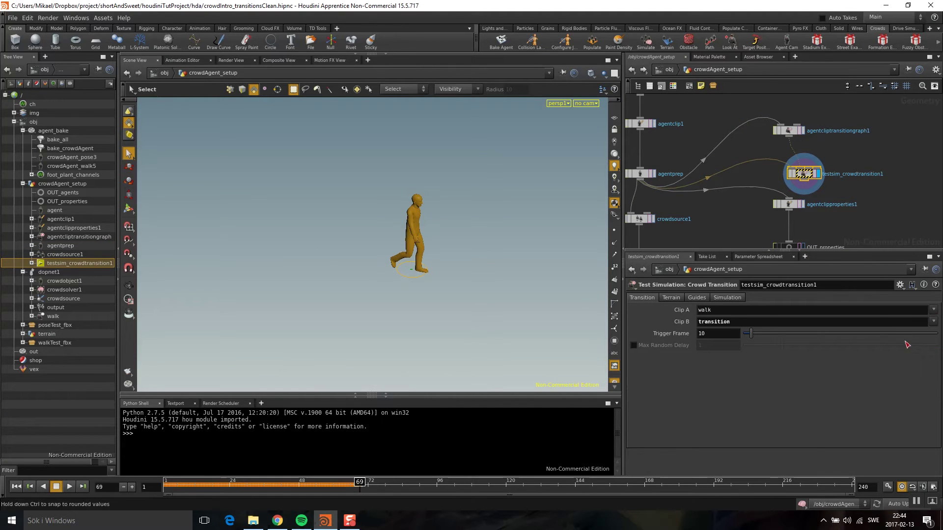
pyautogui.click(16, 486)
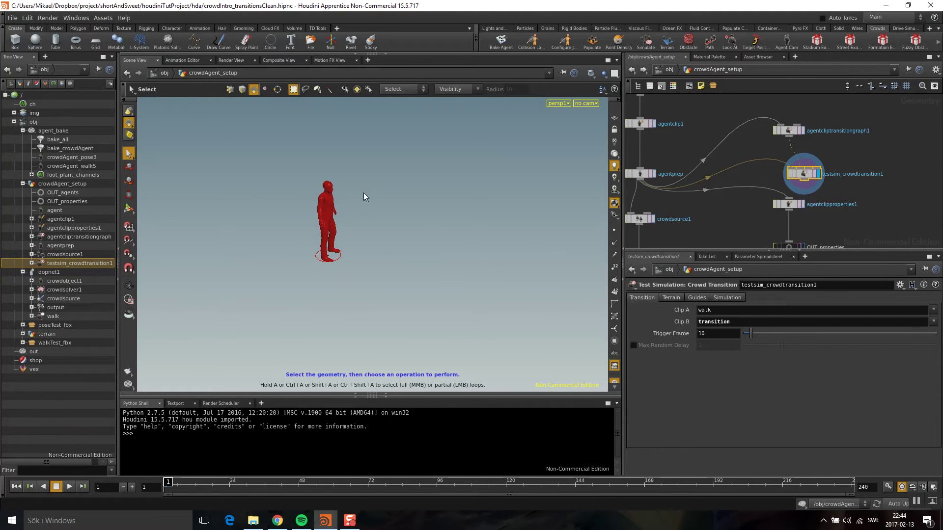
pyautogui.click(69, 486)
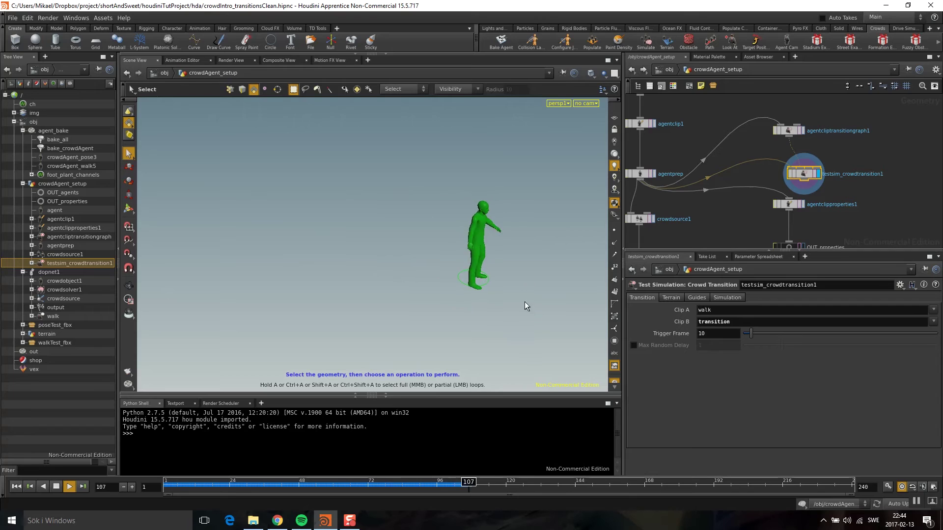
pyautogui.moveTo(531, 487)
pyautogui.mouseDown()
pyautogui.moveTo(331, 462)
pyautogui.moveTo(480, 459)
pyautogui.moveTo(158, 457)
pyautogui.mouseUp()
# Scrub the simulated agent to frame 55 and add a second transition region with Sync Frame A 55 and Transition Region 55–56
pyautogui.scroll(2, 791, 157)
pyautogui.moveTo(791, 157); pyautogui.dragTo(769, 163, button='middle')
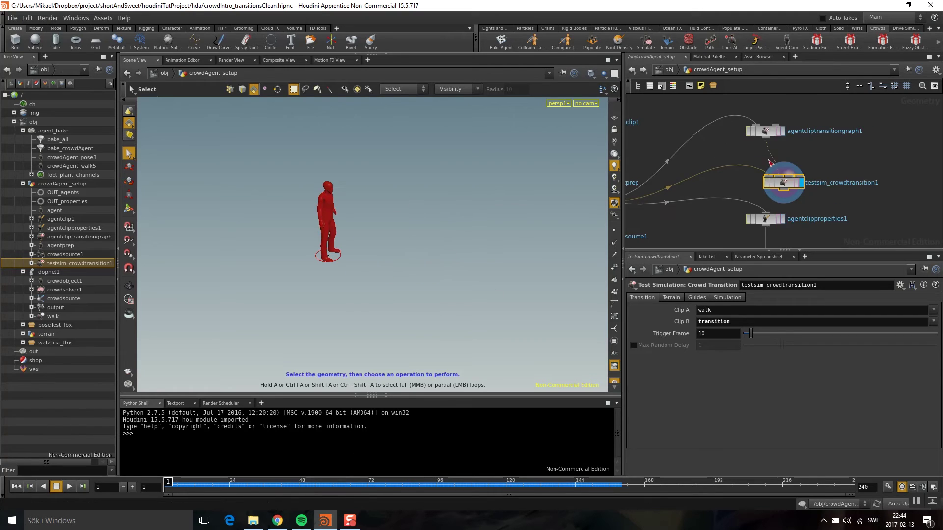
pyautogui.click(765, 133)
pyautogui.moveTo(858, 163); pyautogui.dragTo(905, 144, button='middle')
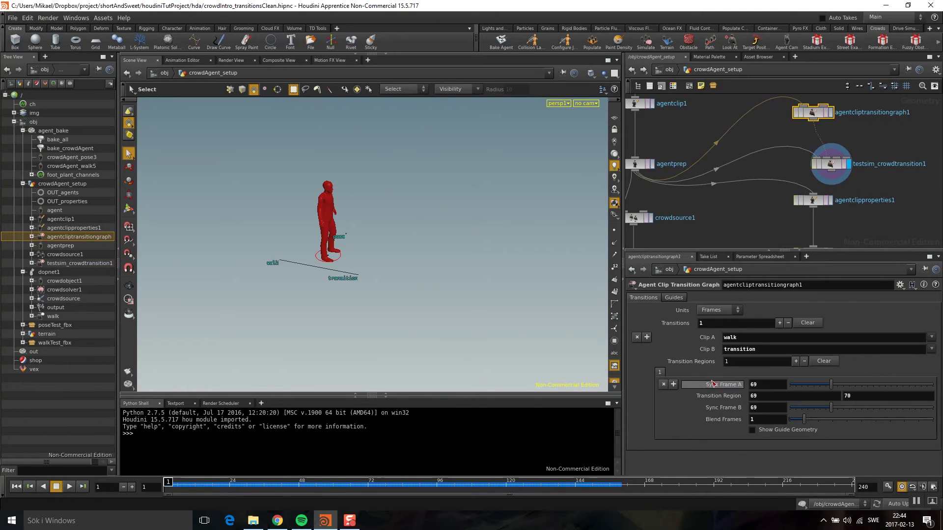
pyautogui.moveTo(196, 484); pyautogui.dragTo(299, 484)
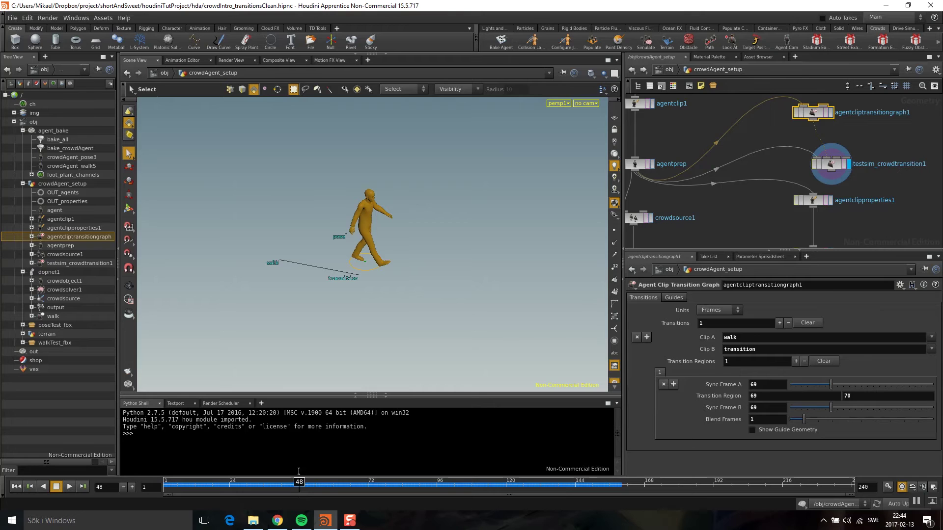
pyautogui.moveTo(297, 487); pyautogui.dragTo(316, 488)
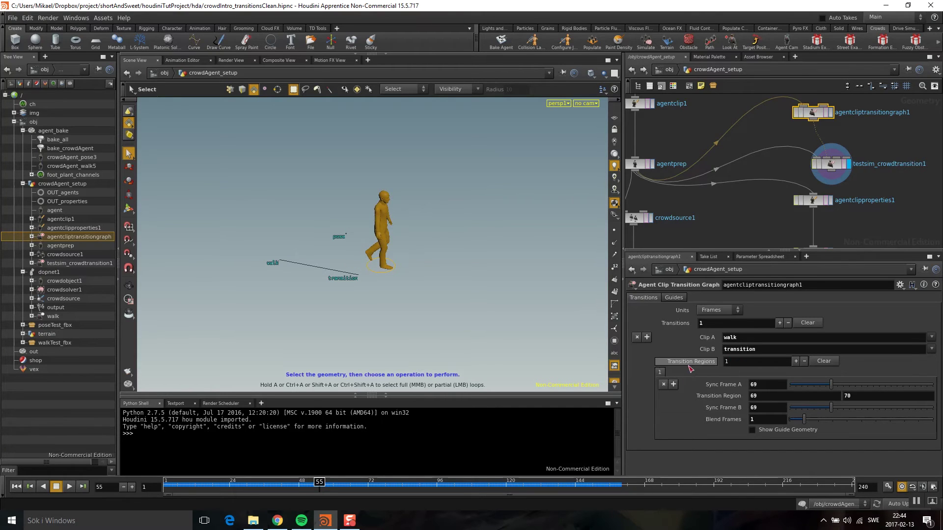
pyautogui.click(673, 385)
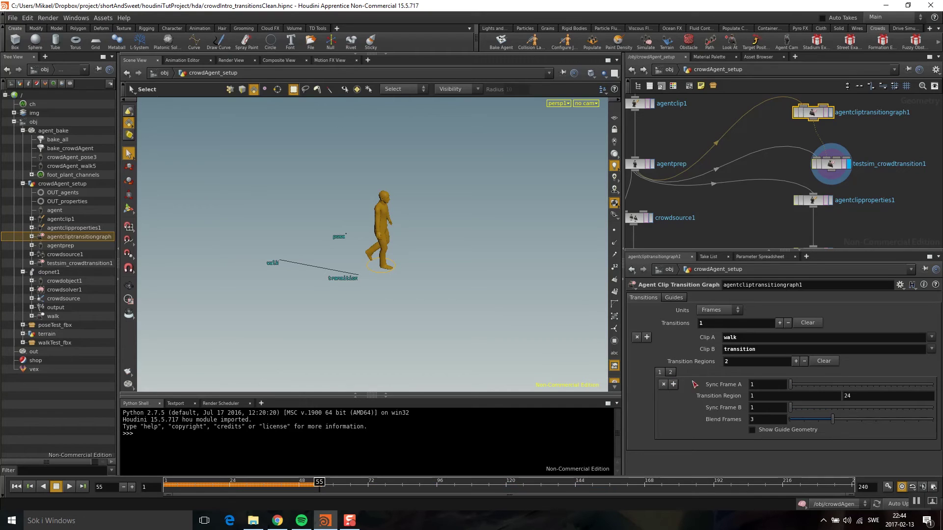
pyautogui.press('Tab')
pyautogui.write('55')
pyautogui.press('Tab')
# Display agentprep's output at frame 85 and set the new region's Sync Frame B to 85
pyautogui.click(652, 165)
pyautogui.moveTo(326, 482); pyautogui.dragTo(405, 485)
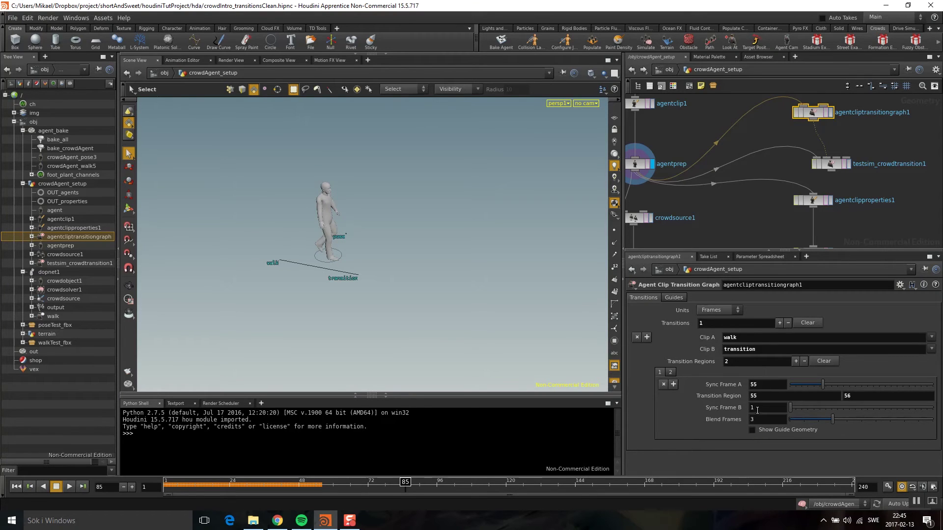
pyautogui.press('Return')
pyautogui.moveTo(858, 116); pyautogui.dragTo(834, 99, button='middle')
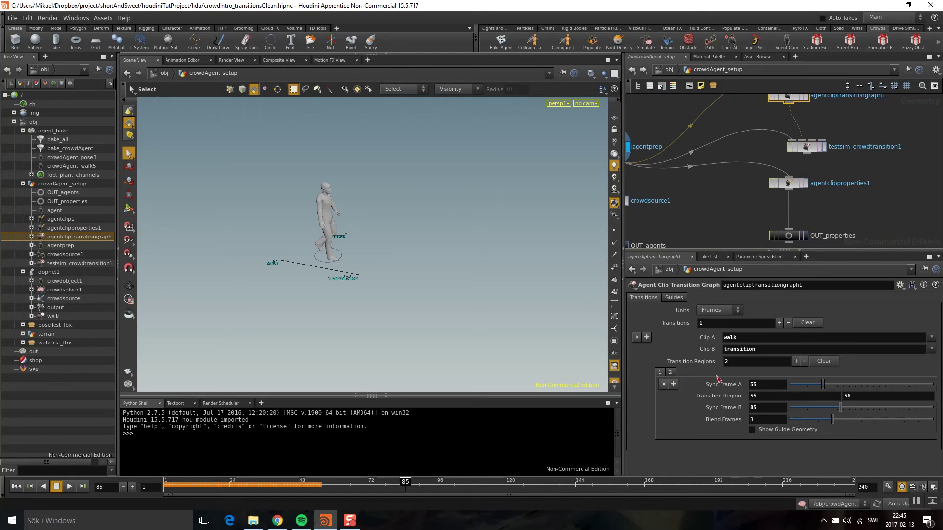
# Display the crowd transition test node and play its simulation from the start to review the transition
pyautogui.click(671, 373)
pyautogui.click(806, 147)
pyautogui.click(824, 147)
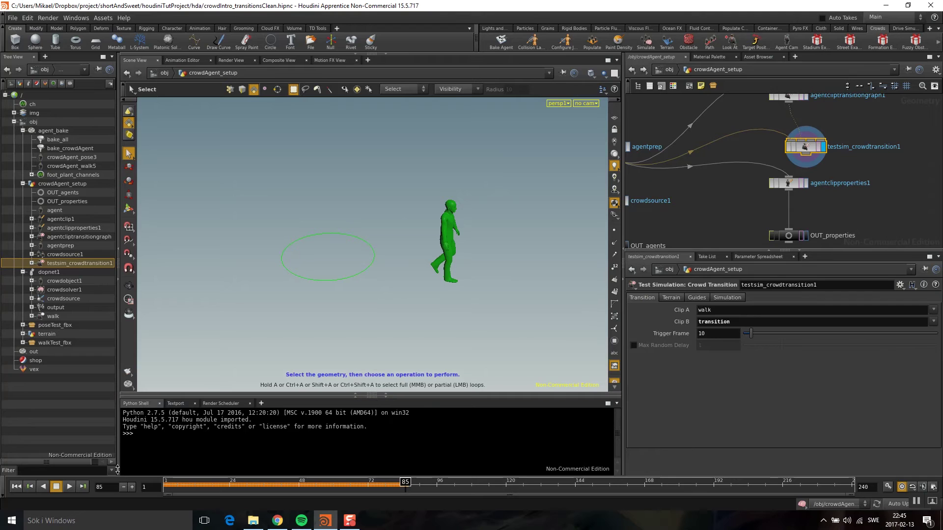
pyautogui.click(29, 486)
pyautogui.click(69, 486)
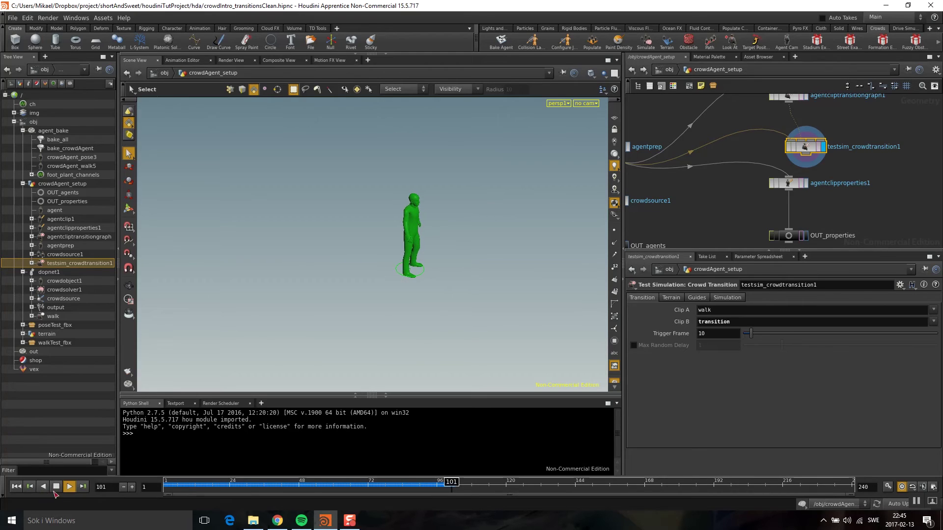
pyautogui.click(56, 487)
# Move agentclipproperties1 and OUT_properties farther down the network, away from the crowd transition test node
pyautogui.moveTo(818, 199); pyautogui.dragTo(759, 186, button='middle')
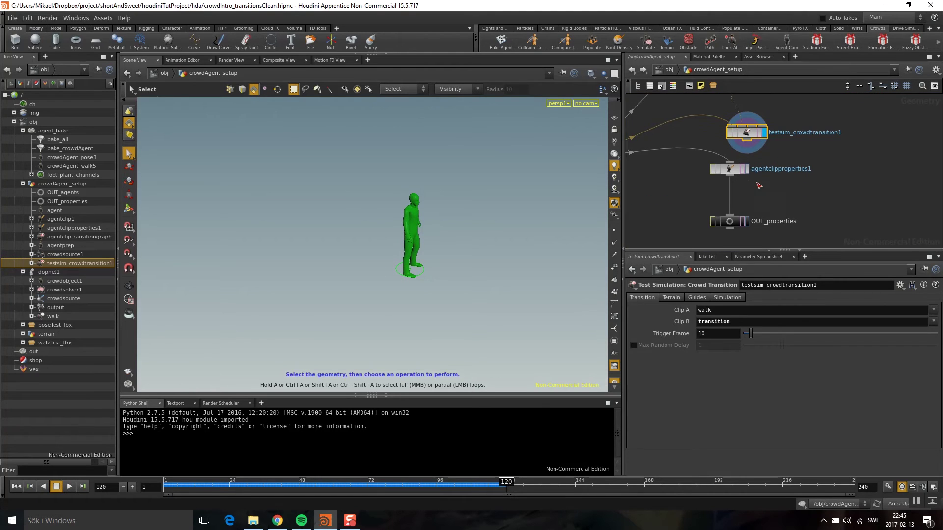
pyautogui.moveTo(813, 196); pyautogui.dragTo(808, 181, button='middle')
pyautogui.moveTo(688, 150); pyautogui.dragTo(741, 219)
pyautogui.moveTo(729, 155); pyautogui.dragTo(729, 206)
pyautogui.moveTo(793, 170); pyautogui.dragTo(814, 208, button='middle')
pyautogui.click(765, 157)
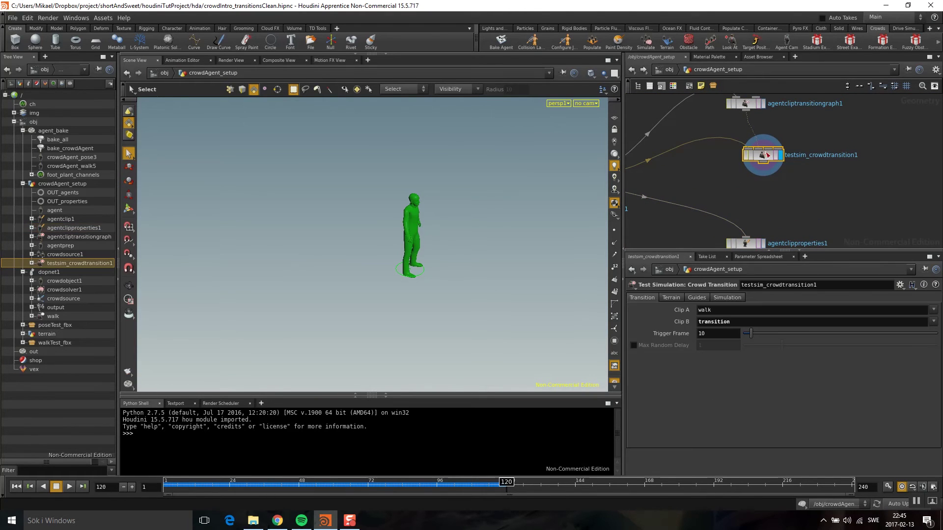
# Scrub through the test simulation, and compare it with agentprep's displayed animation up to frame 104
pyautogui.moveTo(775, 192); pyautogui.dragTo(882, 222, button='middle')
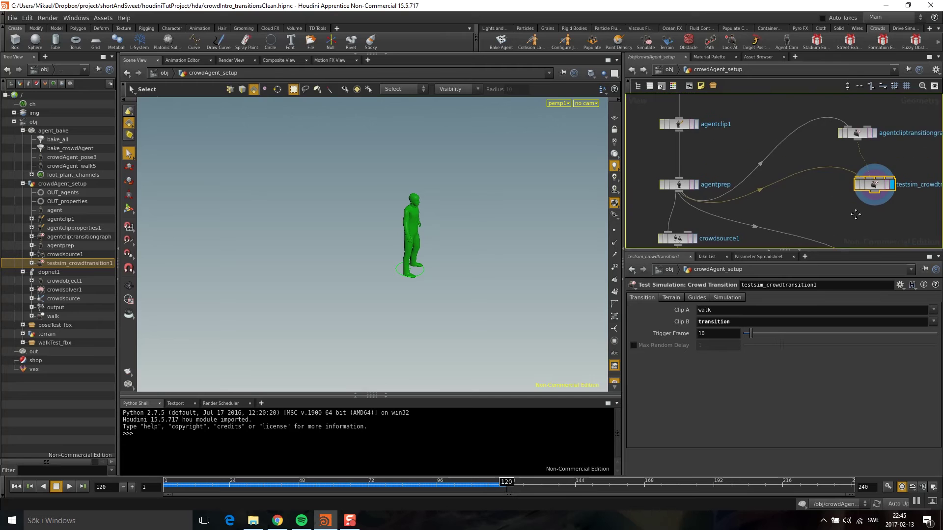
pyautogui.moveTo(814, 187); pyautogui.dragTo(761, 161, button='middle')
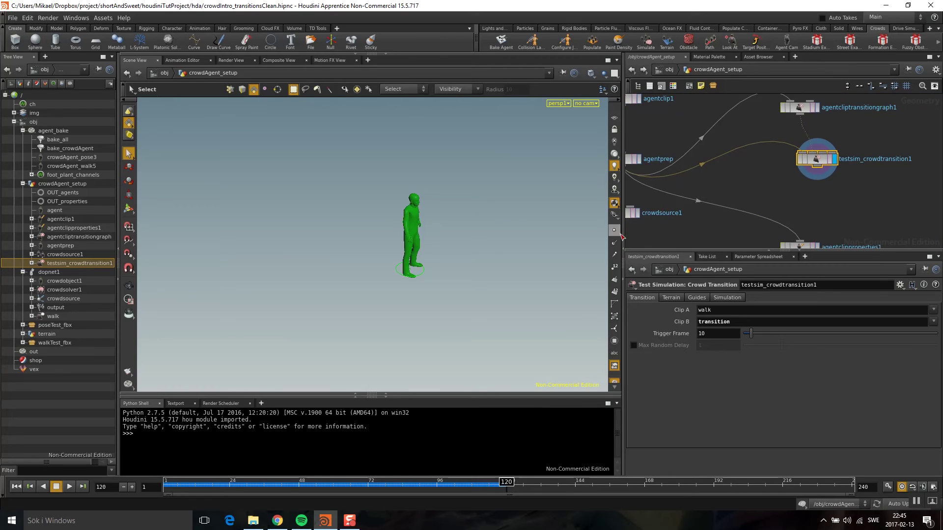
pyautogui.moveTo(283, 484); pyautogui.dragTo(415, 483)
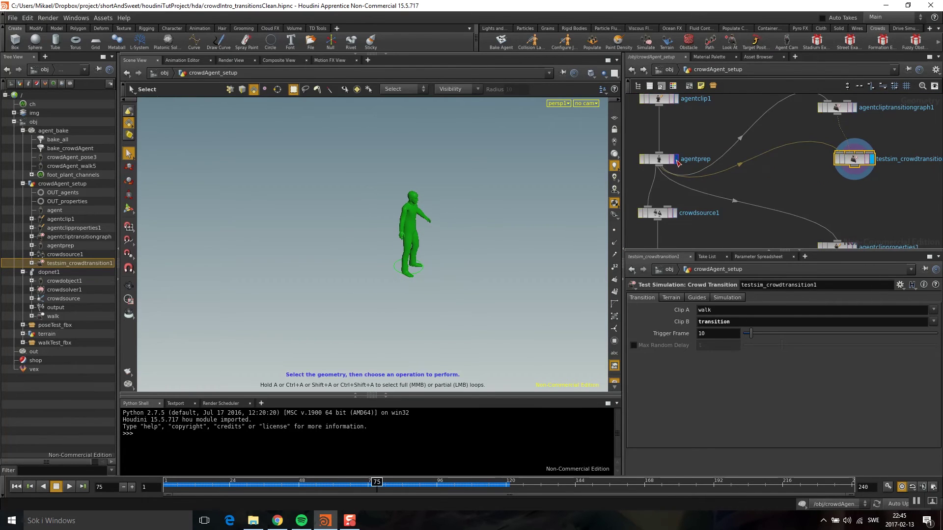
pyautogui.click(677, 158)
pyautogui.moveTo(384, 500); pyautogui.dragTo(459, 503)
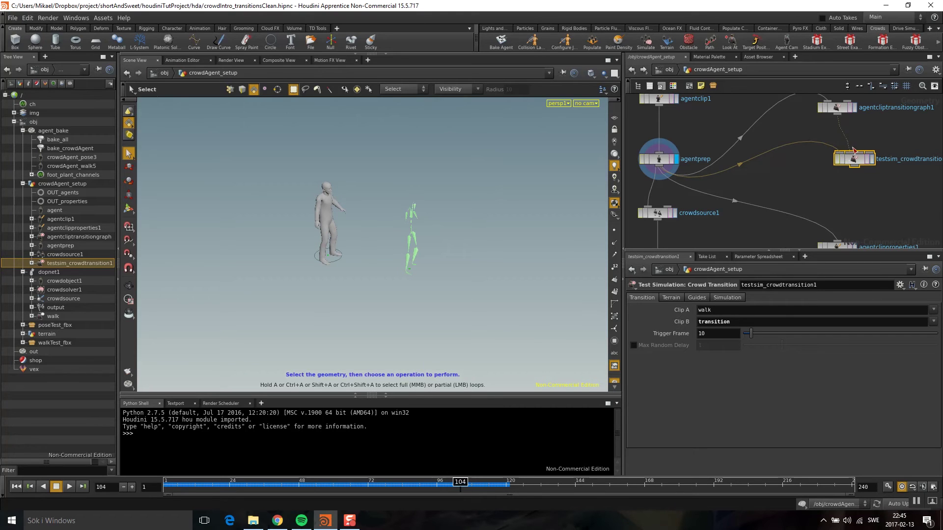
# Add another transition to agentcliptransitiongraph1 with Clip A set to transition and Clip B set to pose
pyautogui.click(841, 108)
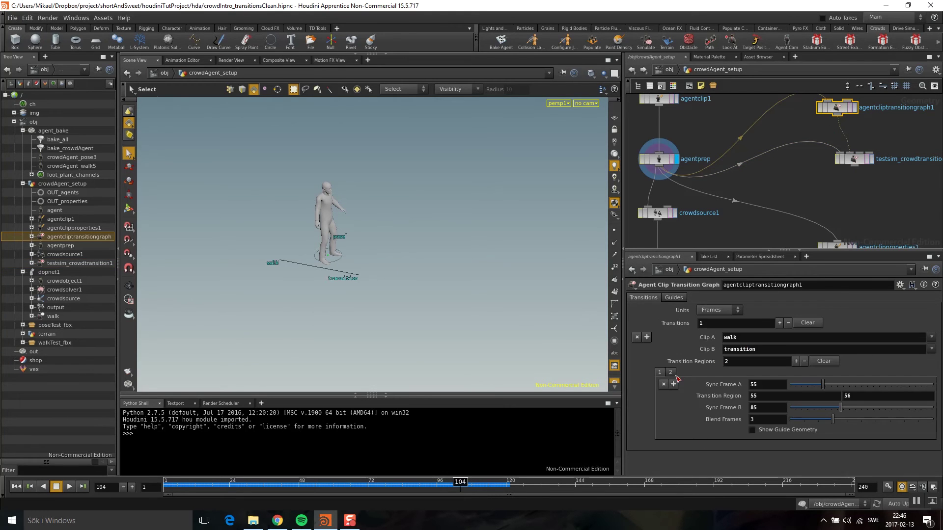
pyautogui.click(648, 336)
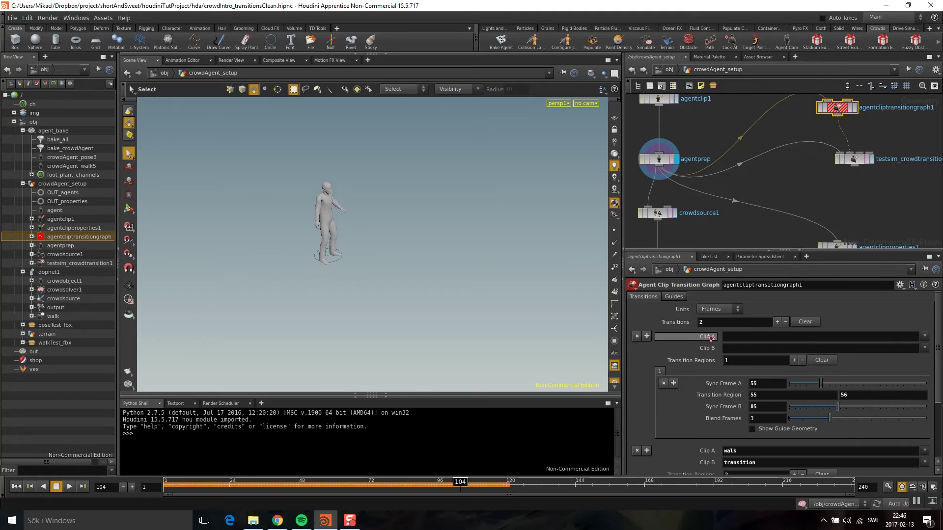
pyautogui.click(924, 336)
pyautogui.click(911, 356)
pyautogui.click(924, 349)
pyautogui.click(906, 358)
pyautogui.moveTo(355, 244)
pyautogui.keyDown('alt'); pyautogui.mouseDown()
pyautogui.moveTo(369, 260)
pyautogui.moveTo(365, 279)
pyautogui.moveTo(371, 256)
pyautogui.moveTo(358, 228)
pyautogui.mouseUp(); pyautogui.keyUp('alt')
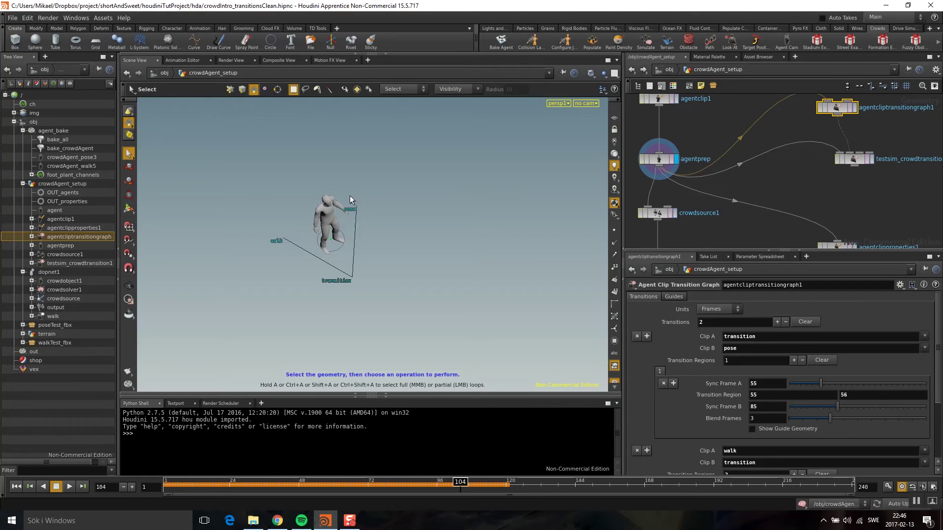
# For the transition-to-pose entry, set Sync Frame A to 104, Transition Region to 104–105, Sync Frame B to 1, and Blend Frames to 16
pyautogui.moveTo(799, 182); pyautogui.dragTo(752, 225, button='middle')
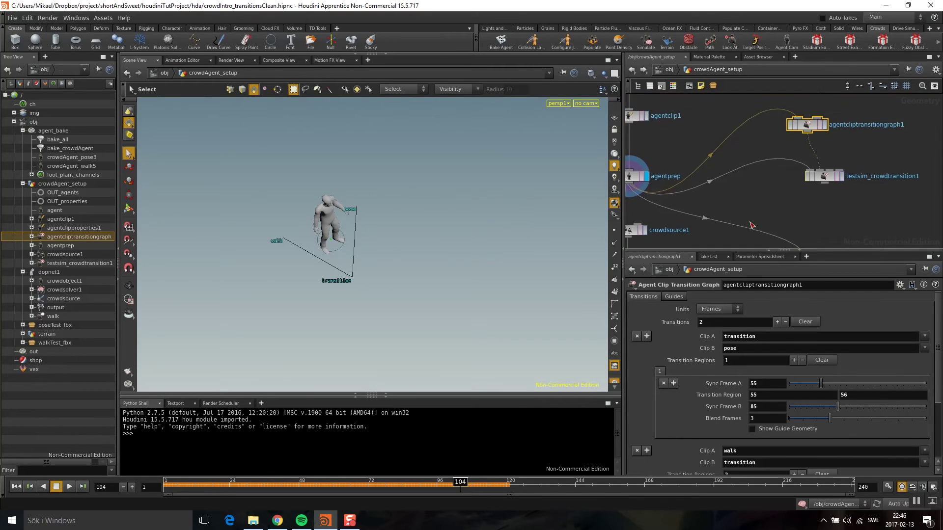
pyautogui.scroll(-2, 749, 343)
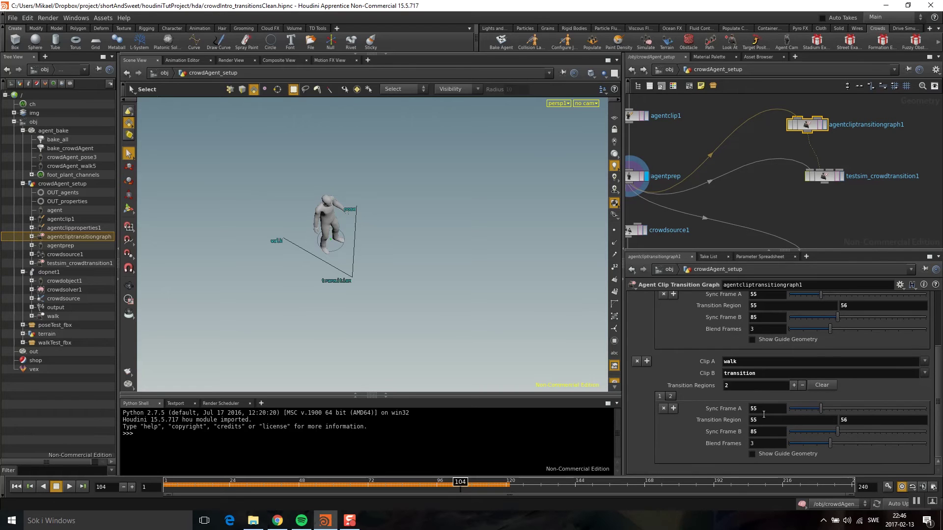
pyautogui.scroll(2, 774, 399)
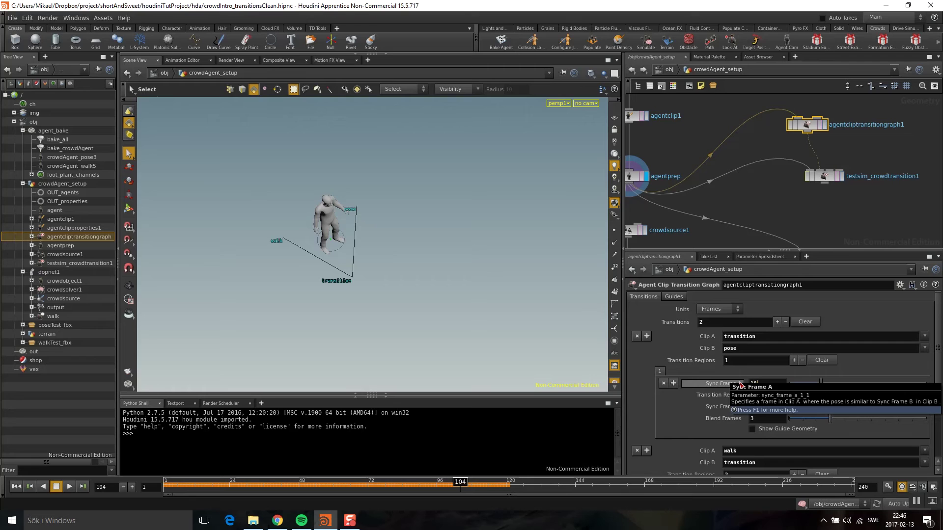
pyautogui.write('4 105')
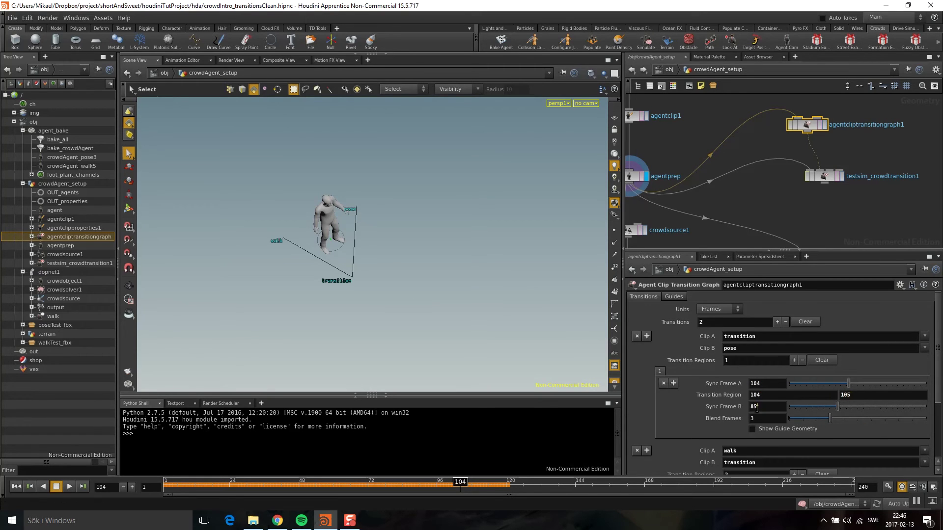
pyautogui.press('Tab')
pyautogui.press('Return')
pyautogui.write('16')
pyautogui.press('Return')
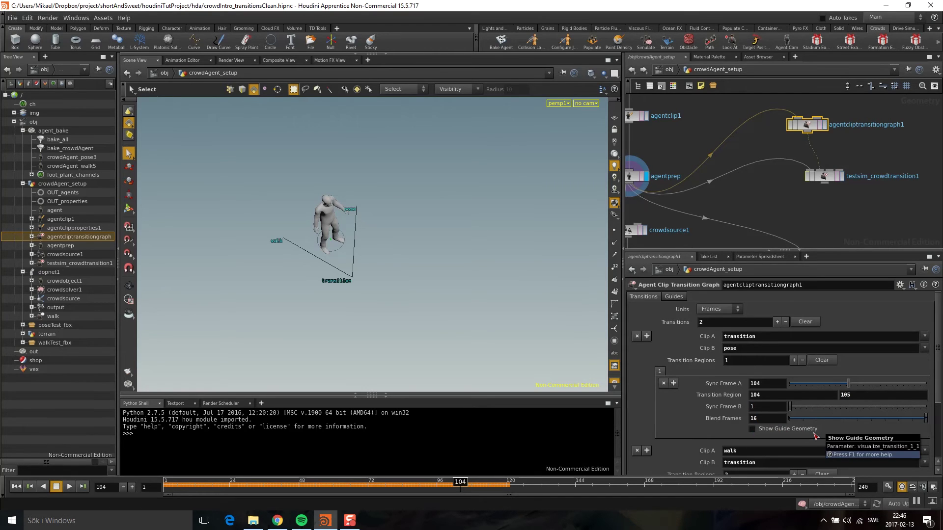
# Set the crowd transition test's Clip A to transition and Clip B to pose, with foot locking enabled in its terrain settings
pyautogui.moveTo(887, 205); pyautogui.dragTo(856, 223, button='middle')
pyautogui.click(794, 195)
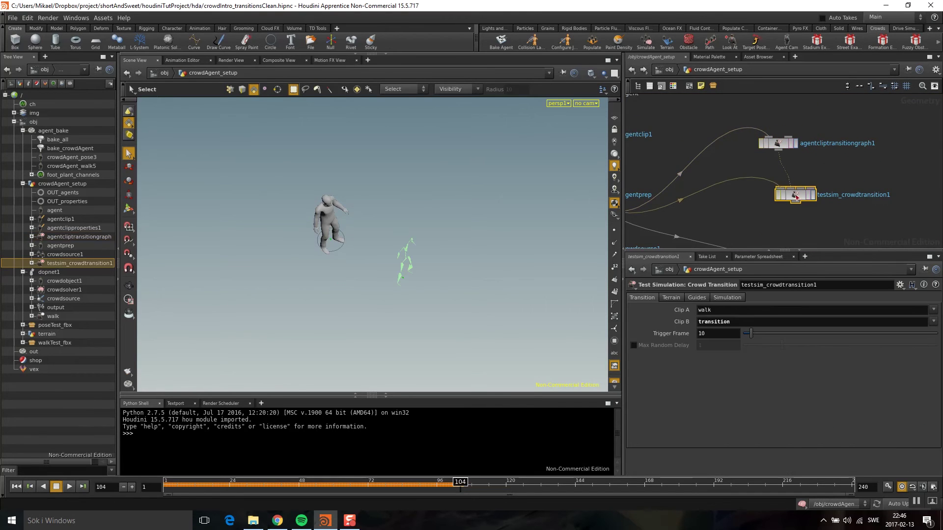
pyautogui.click(933, 310)
pyautogui.click(918, 329)
pyautogui.click(933, 322)
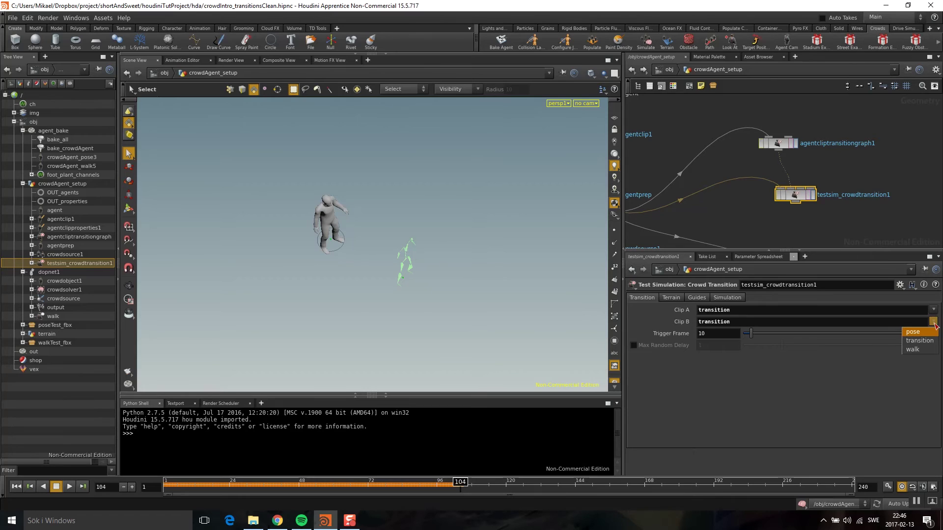
pyautogui.click(928, 339)
pyautogui.click(700, 298)
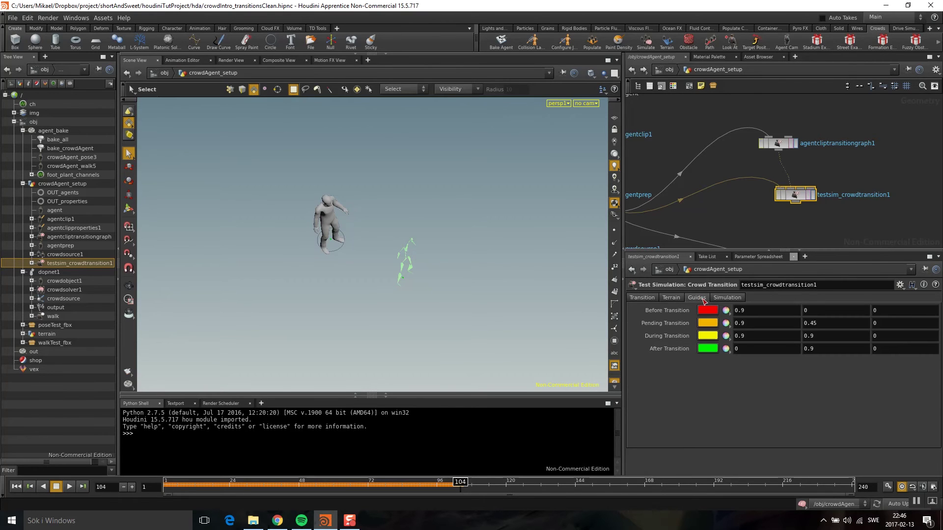
pyautogui.click(681, 298)
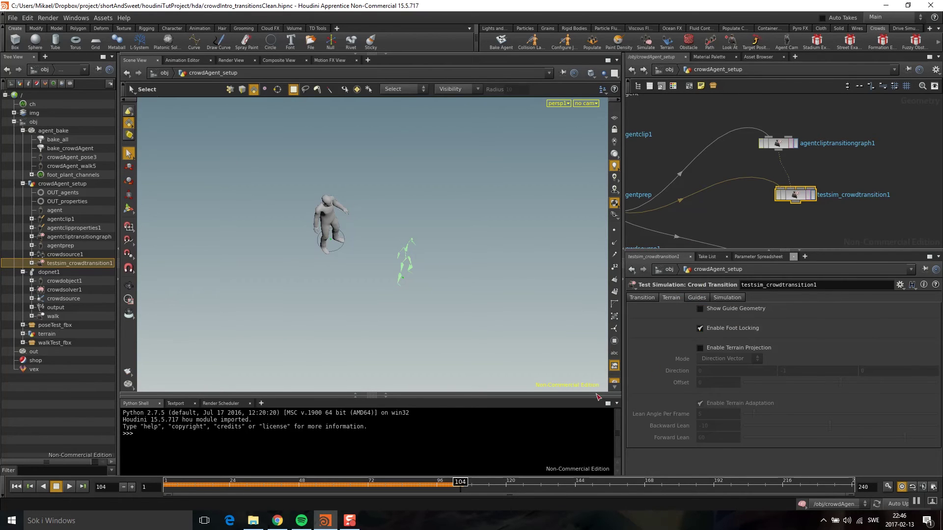
# Display testsim_crowdtransition1, play its simulation from the first frame, and scrub back to frame 111 to review the blend into pose
pyautogui.click(23, 486)
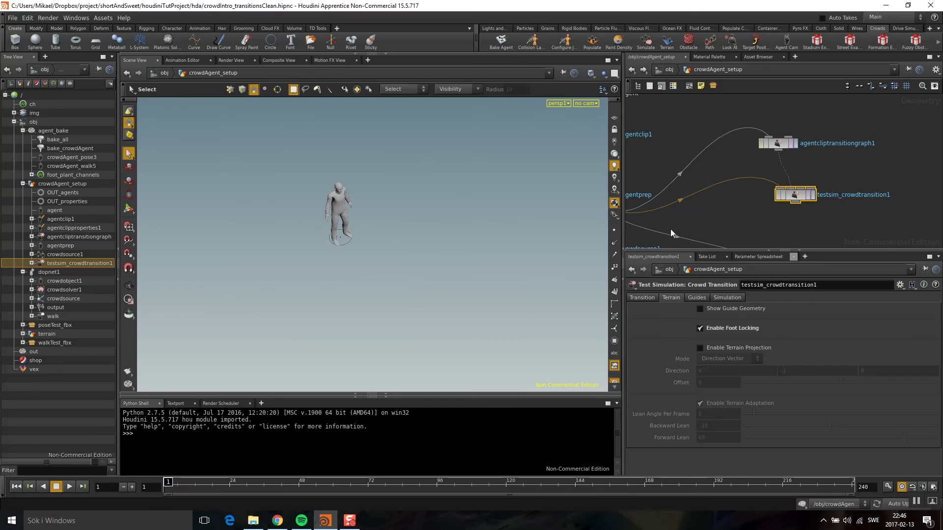
pyautogui.click(813, 195)
pyautogui.press('Up')
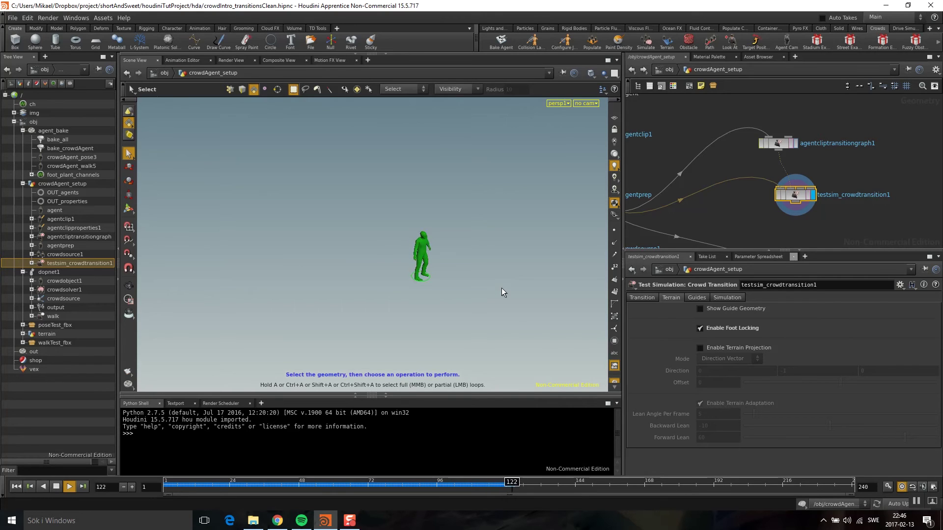
pyautogui.press('Escape')
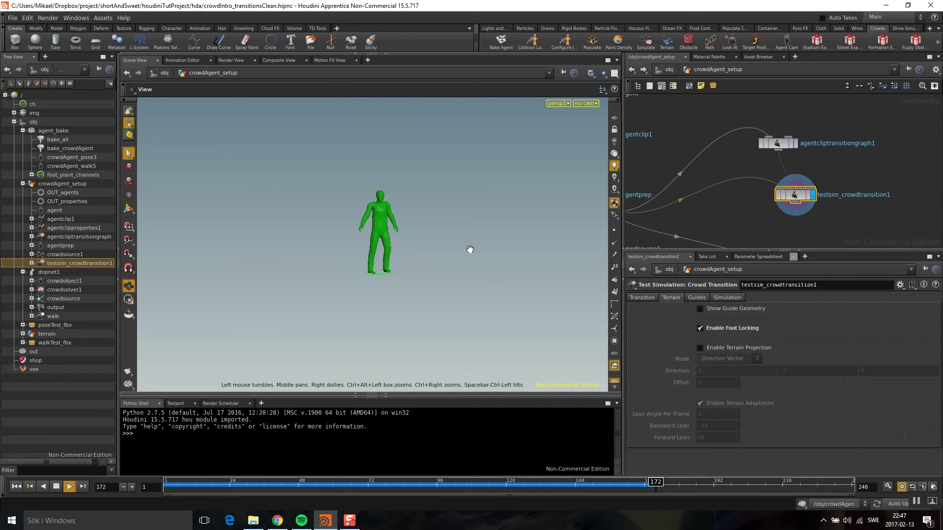
pyautogui.keyDown('alt'); pyautogui.moveTo(482, 278); pyautogui.dragTo(469, 261); pyautogui.keyUp('alt')
pyautogui.moveTo(664, 487); pyautogui.dragTo(480, 484)
pyautogui.press('Escape')
pyautogui.moveTo(435, 269); pyautogui.dragTo(415, 265)
# Add a Null fed by testsim_crowdtransition1 and name it OUT_transitions
pyautogui.keyDown('alt'); pyautogui.moveTo(733, 199); pyautogui.dragTo(721, 136, button='middle'); pyautogui.keyUp('alt')
pyautogui.scroll(-1, 727, 138)
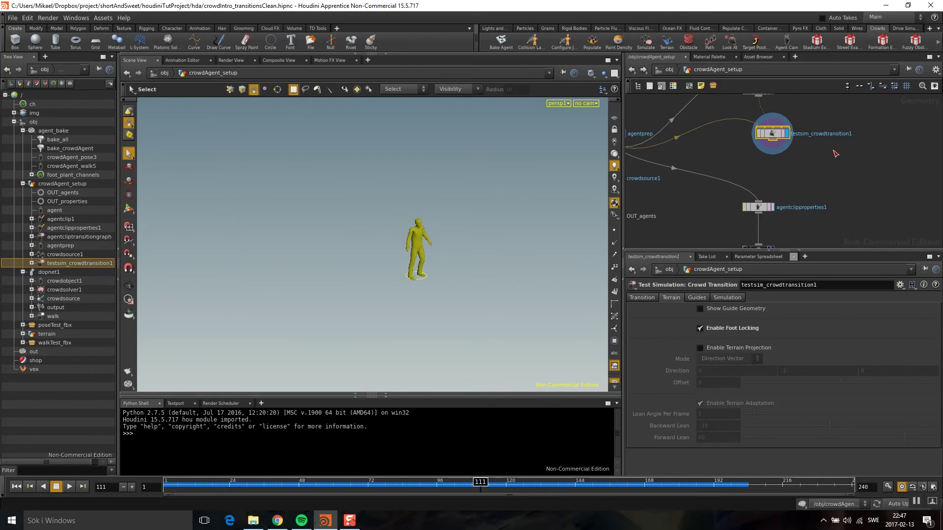
pyautogui.keyDown('alt'); pyautogui.moveTo(848, 196); pyautogui.dragTo(852, 209, button='middle'); pyautogui.keyUp('alt')
pyautogui.press('Tab')
pyautogui.write('nu')
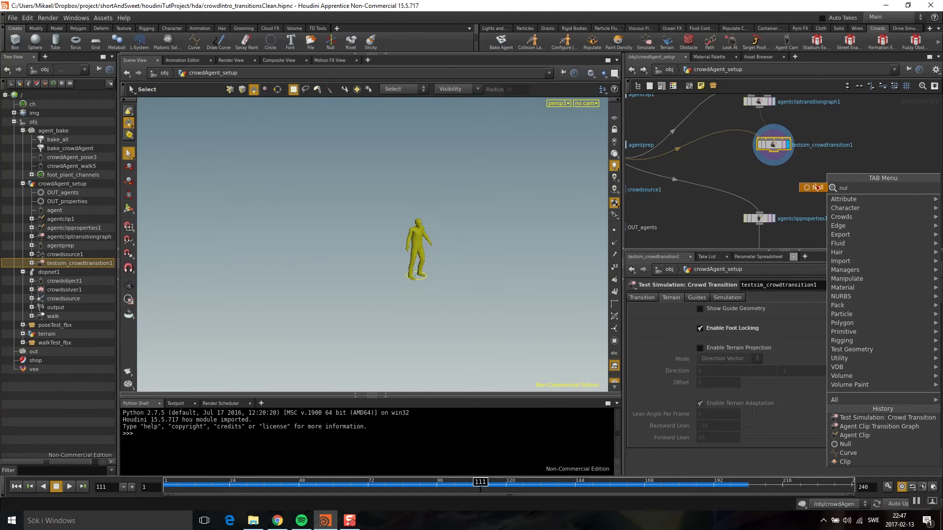
pyautogui.click(790, 177)
pyautogui.doubleClick(815, 176)
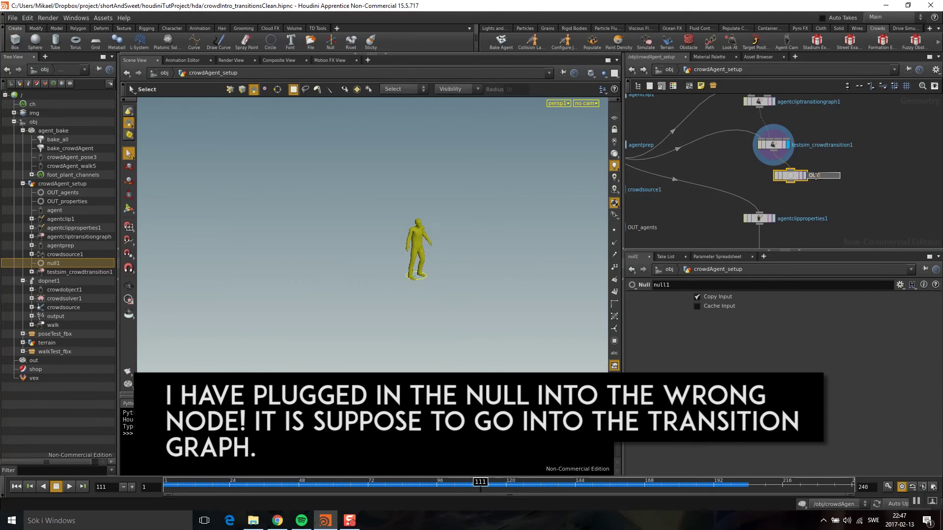
pyautogui.write('OUT_transitions')
pyautogui.press('Return')
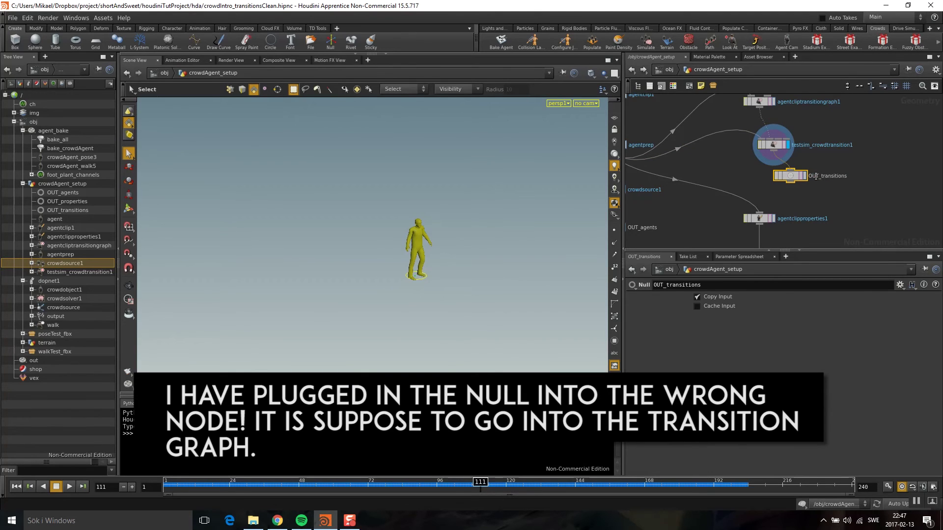
# Colour the OUT_transitions node black
pyautogui.press('c')
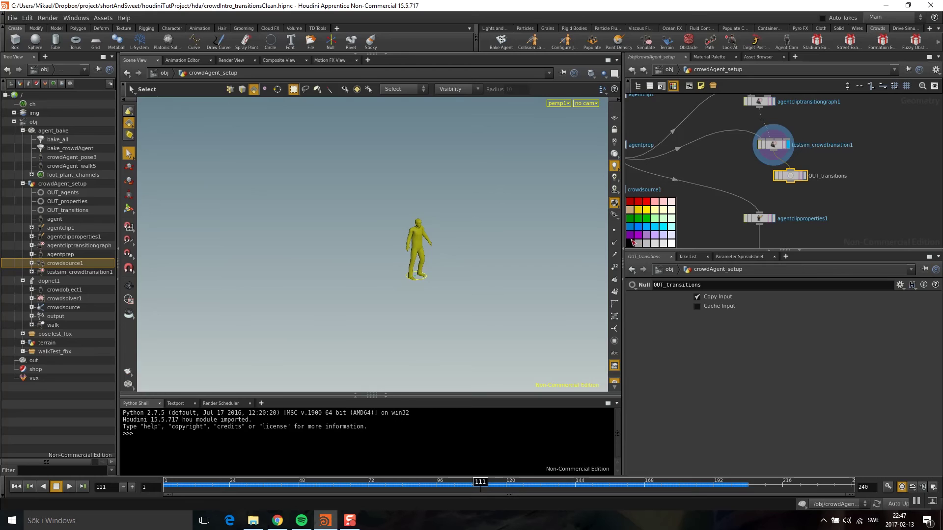
pyautogui.press('c')
pyautogui.press('h')
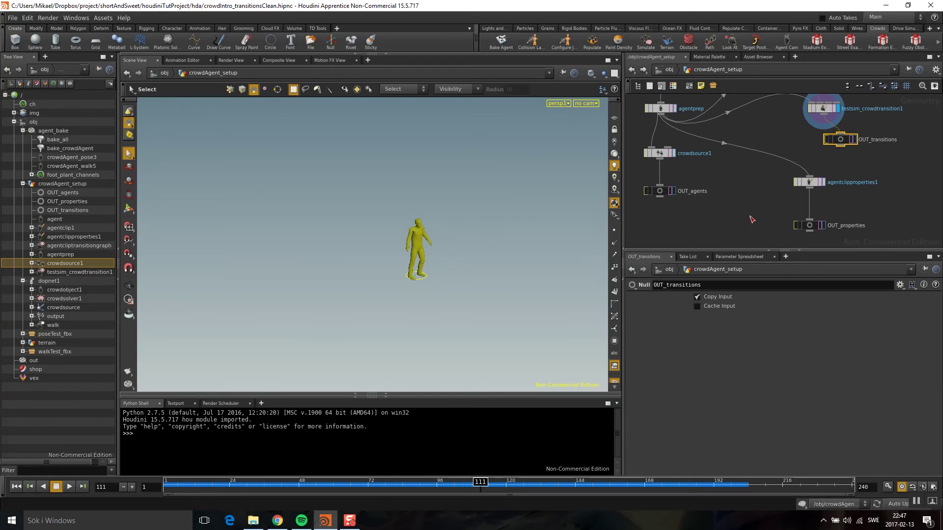
# Display OUT_agents in the top view, and add a Curve node below it ready for drawing
pyautogui.click(672, 192)
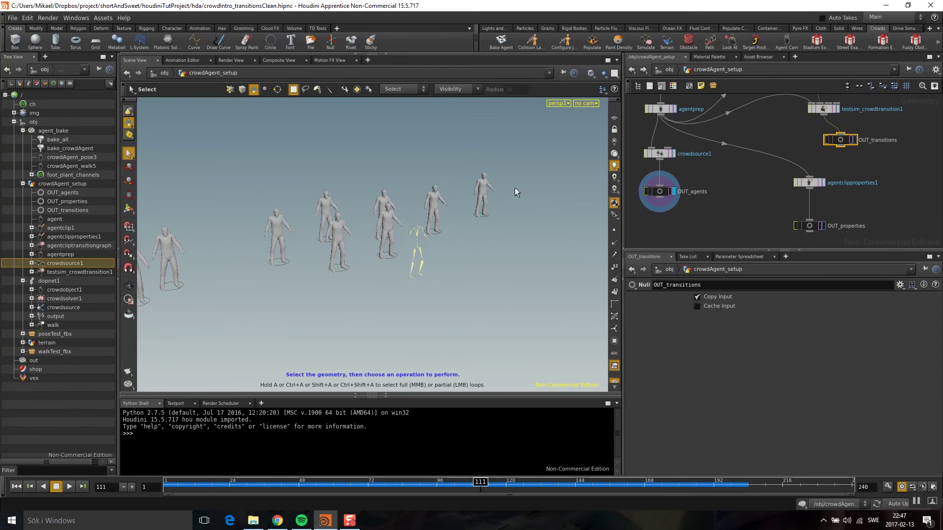
pyautogui.hotkey('space', '2')
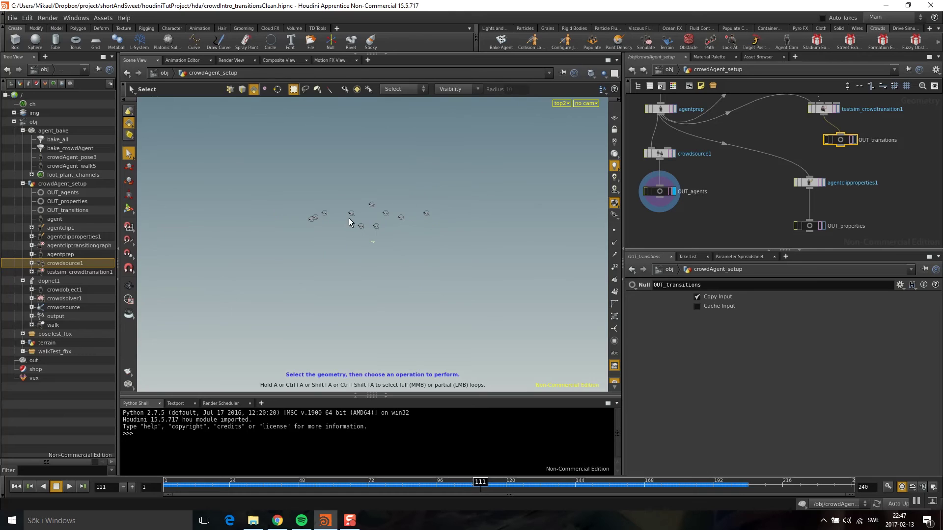
pyautogui.press('Tab')
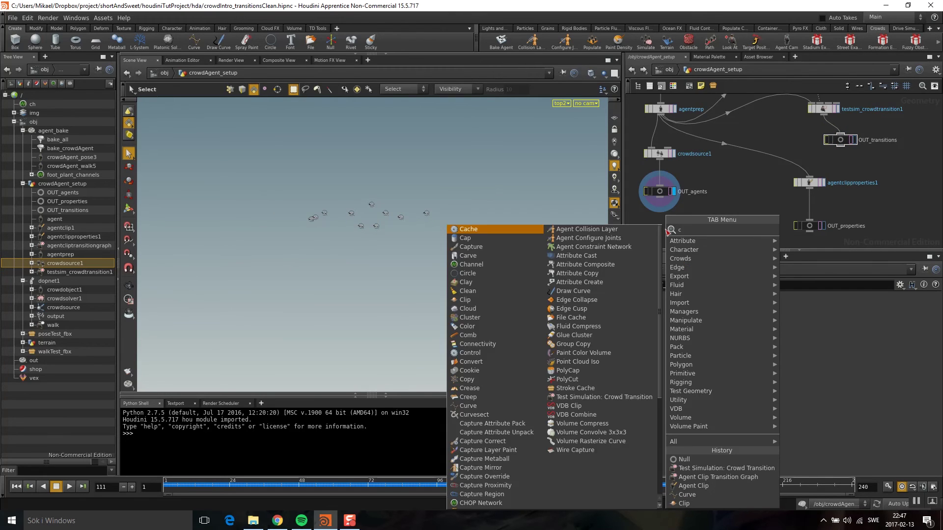
pyautogui.write('curve')
pyautogui.press('Return')
pyautogui.click(671, 227)
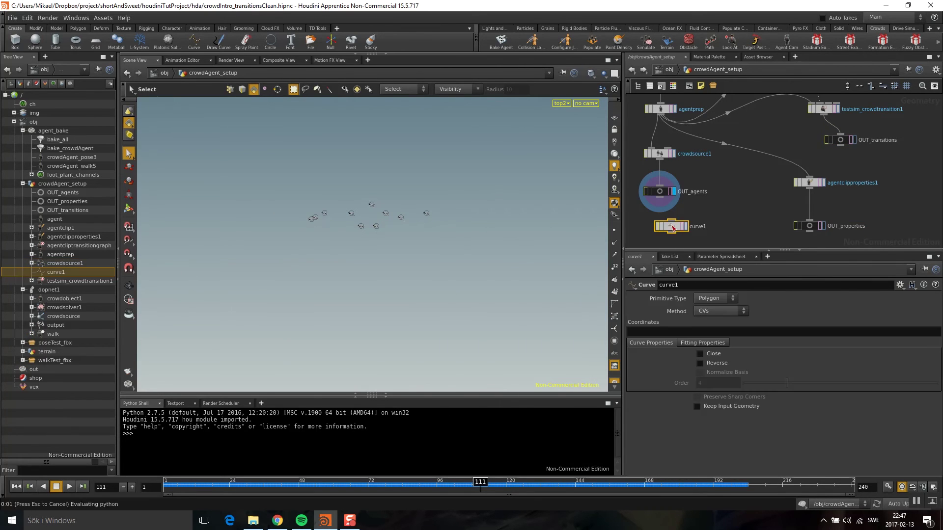
pyautogui.click(128, 209)
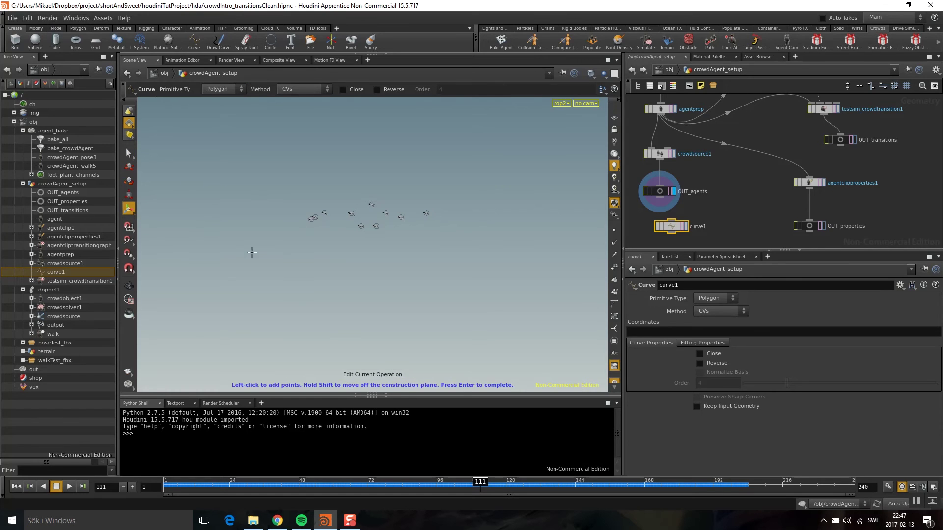
# Draw a ten-point open zigzag polygon curve across the ground alongside the whole group of agents
pyautogui.click(253, 254)
pyautogui.click(295, 249)
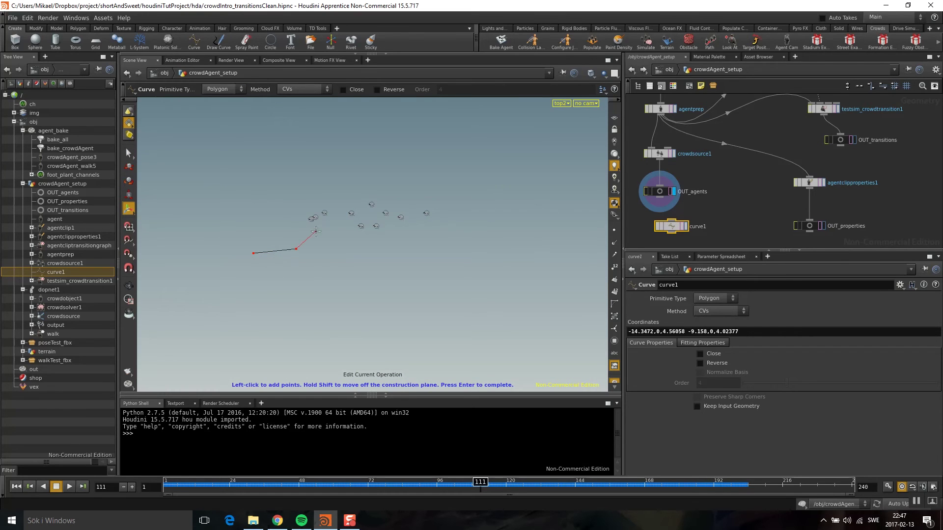
pyautogui.click(325, 232)
pyautogui.click(337, 244)
pyautogui.click(361, 265)
pyautogui.click(390, 262)
pyautogui.click(411, 246)
pyautogui.click(457, 230)
pyautogui.click(504, 247)
pyautogui.click(550, 249)
pyautogui.press('Return')
# Add a Null fed by curve1 and name it OUT_trigger
pyautogui.moveTo(719, 218); pyautogui.dragTo(738, 184, button='middle')
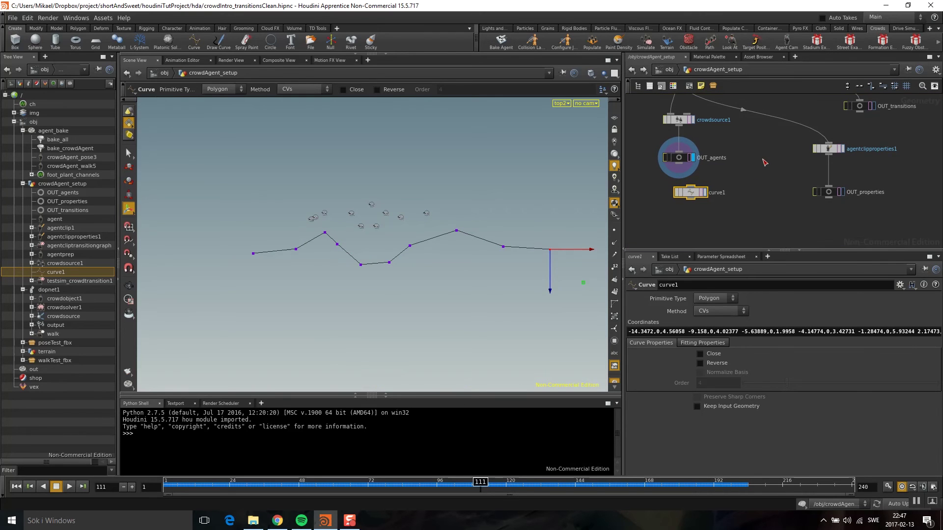
pyautogui.press('Tab')
pyautogui.write('nul')
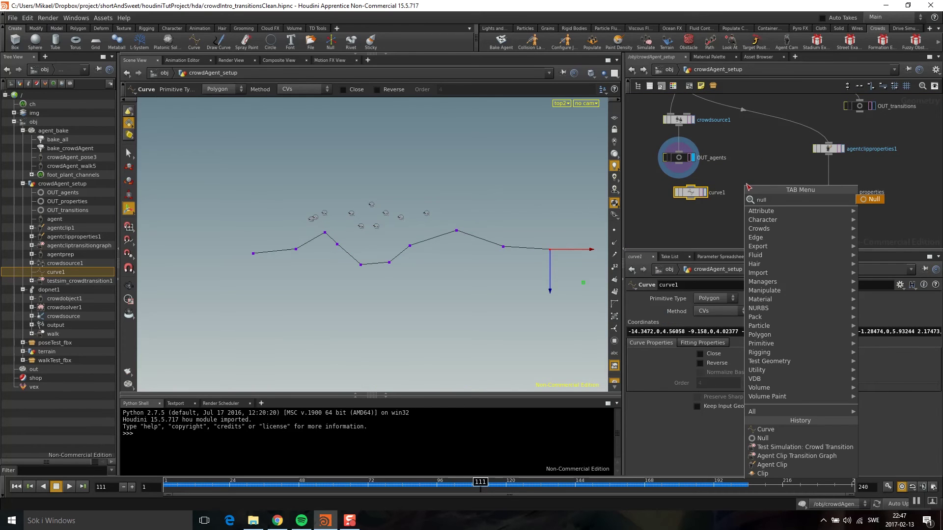
pyautogui.click(865, 204)
pyautogui.click(697, 224)
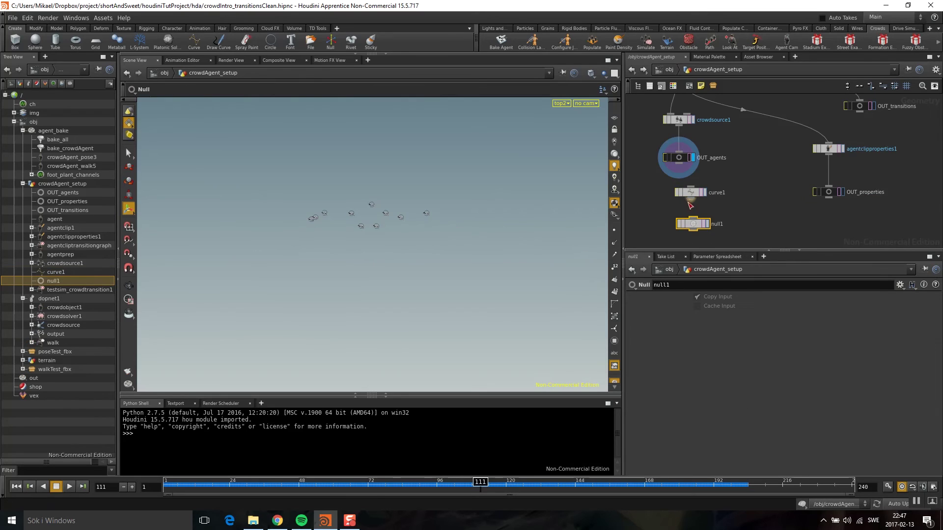
pyautogui.doubleClick(719, 224)
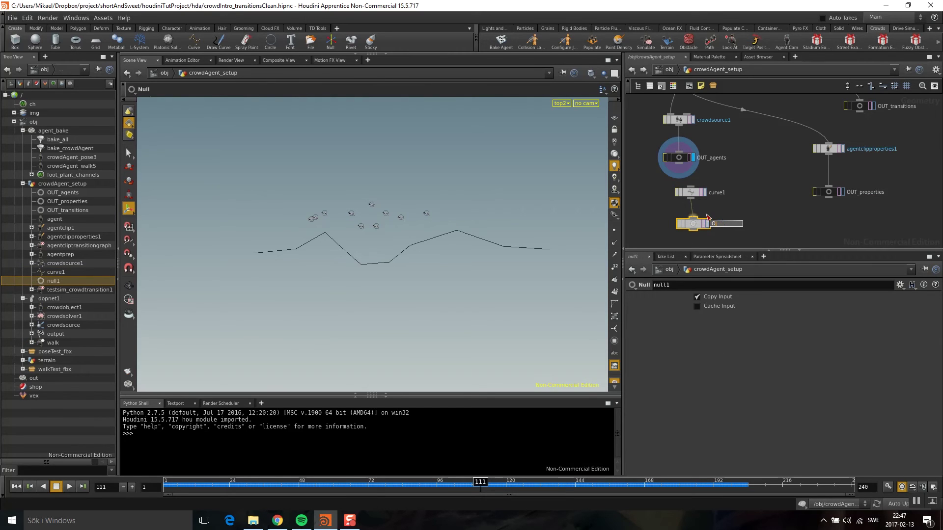
pyautogui.write('OUT_trigger')
pyautogui.press('Return')
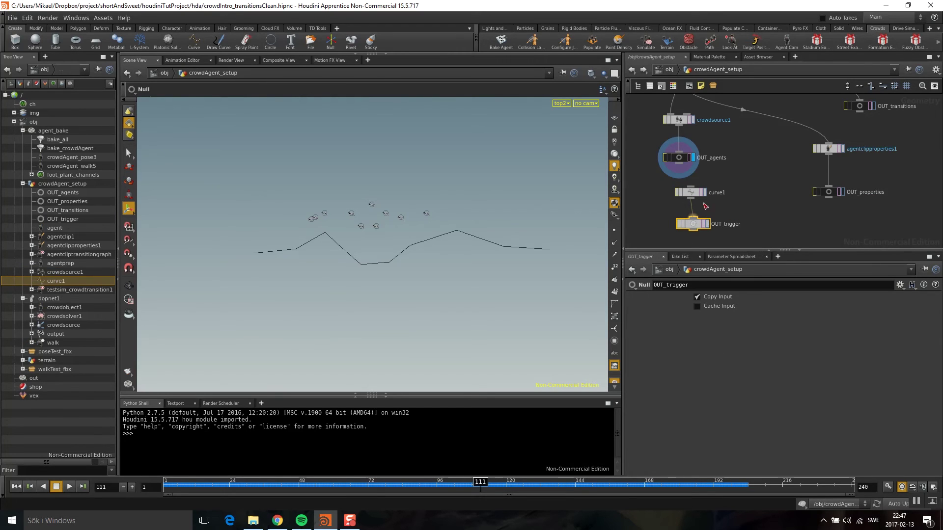
# Colour the OUT_trigger node black
pyautogui.press('c')
pyautogui.click(632, 243)
pyautogui.press('c')
# Leave crowdAgent_setup, open the dopnet1 network around its walk state, and return the timeline to frame 1
pyautogui.moveTo(738, 162); pyautogui.dragTo(721, 150, button='middle')
pyautogui.click(672, 81)
pyautogui.click(669, 72)
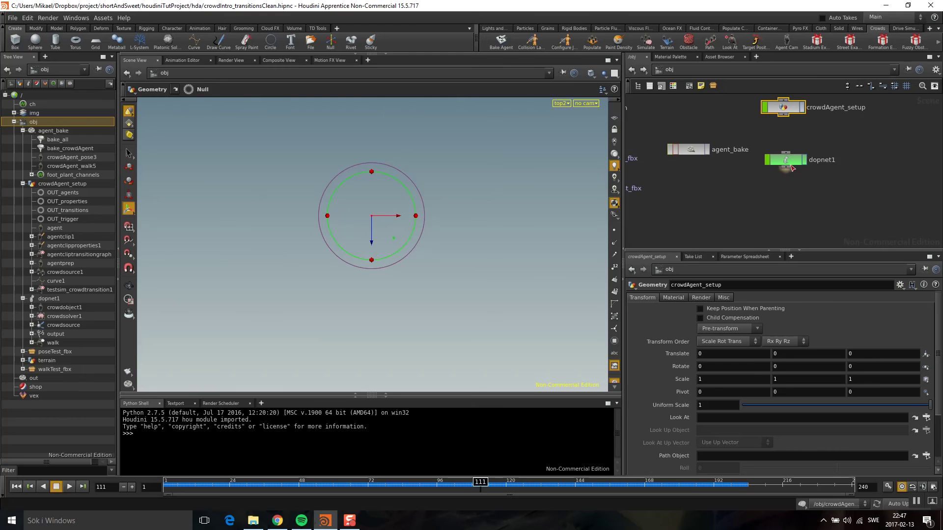
pyautogui.doubleClick(786, 161)
pyautogui.click(40, 495)
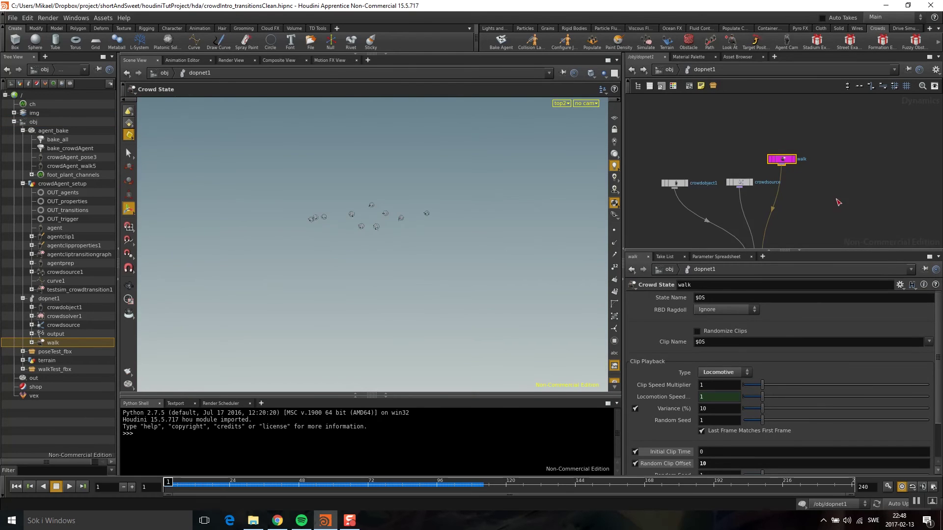
pyautogui.moveTo(838, 201); pyautogui.dragTo(820, 172, button='middle')
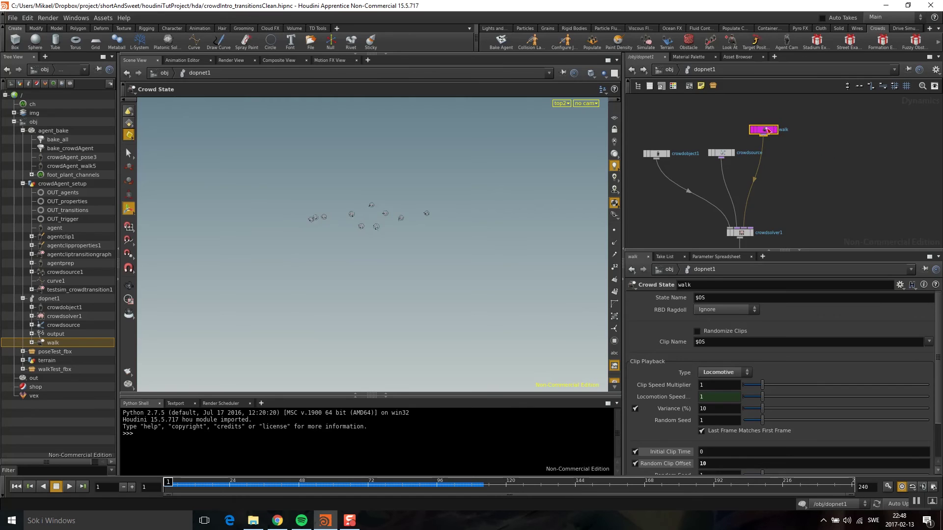
# Insert a Merge node into the wire between the walk state and crowdsolver1
pyautogui.press('Tab')
pyautogui.write('me')
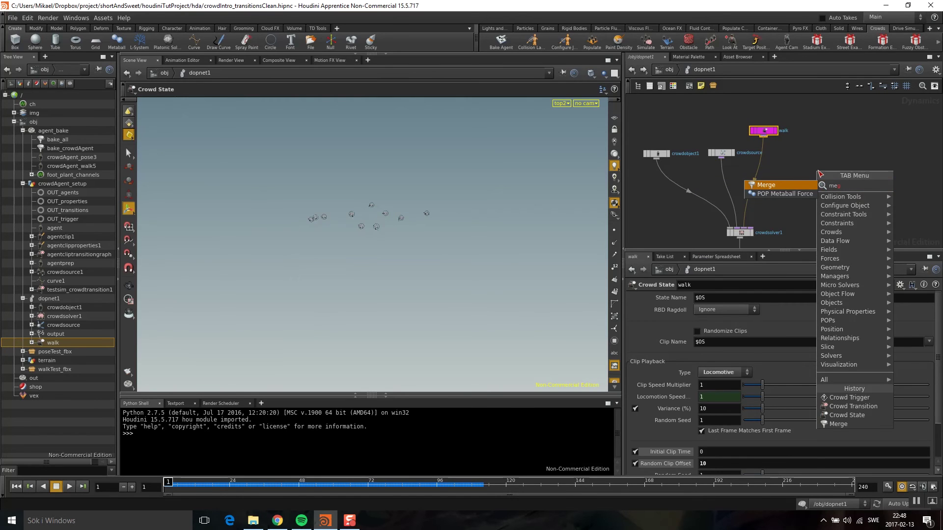
pyautogui.press('Return')
pyautogui.click(752, 173)
# Add a second Crowd State beside the walk state and name it pose
pyautogui.press('Tab')
pyautogui.write('st')
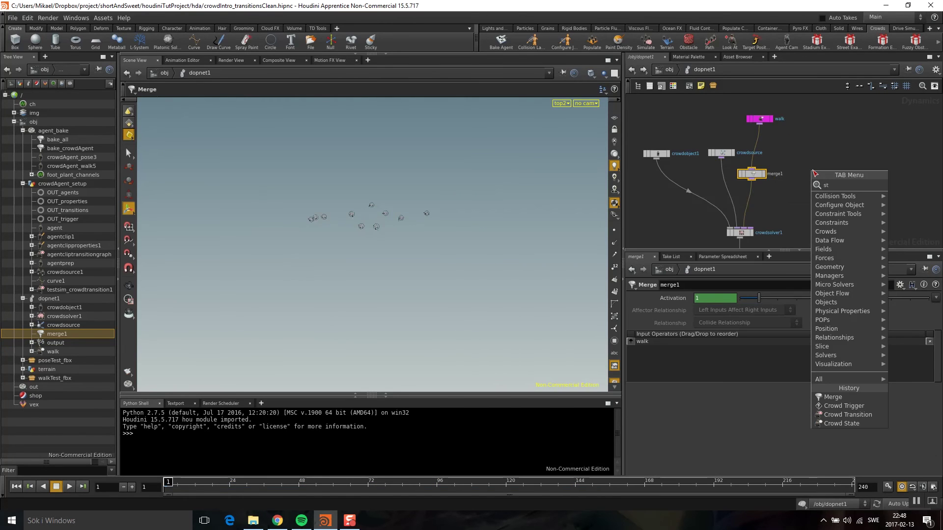
pyautogui.write('ate')
pyautogui.press('Return')
pyautogui.click(792, 134)
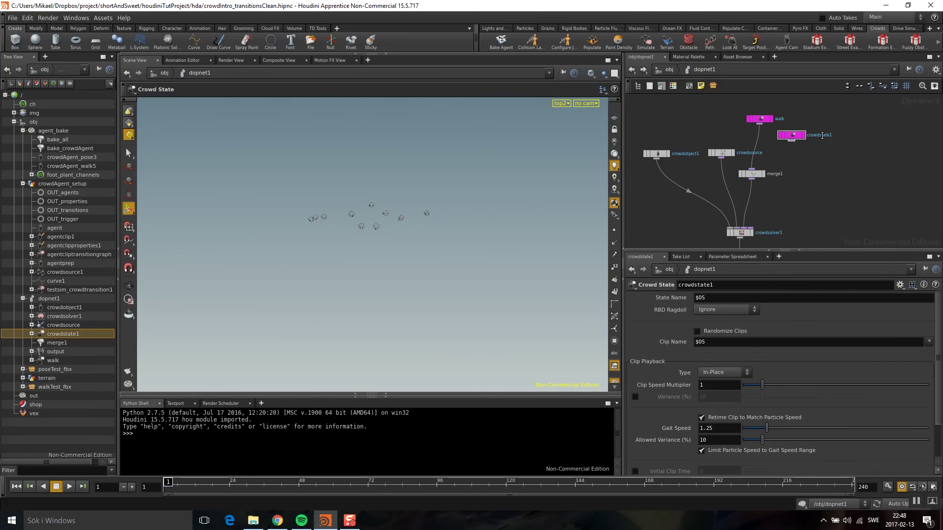
pyautogui.click(824, 136)
pyautogui.write('pose')
pyautogui.press('Return')
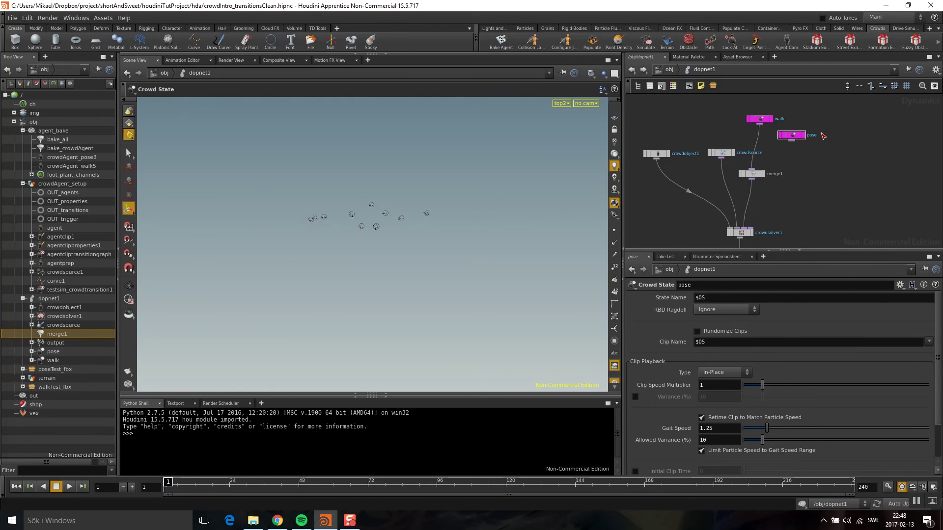
# Wire the pose state into merge1 alongside the walk state
pyautogui.click(756, 172)
pyautogui.moveTo(752, 169); pyautogui.dragTo(745, 114)
pyautogui.moveTo(792, 135); pyautogui.dragTo(795, 113)
# Set crowdobject1's Clip Transition Graph to the OUT_transitions node in crowdAgent_setup
pyautogui.scroll(2, 659, 183)
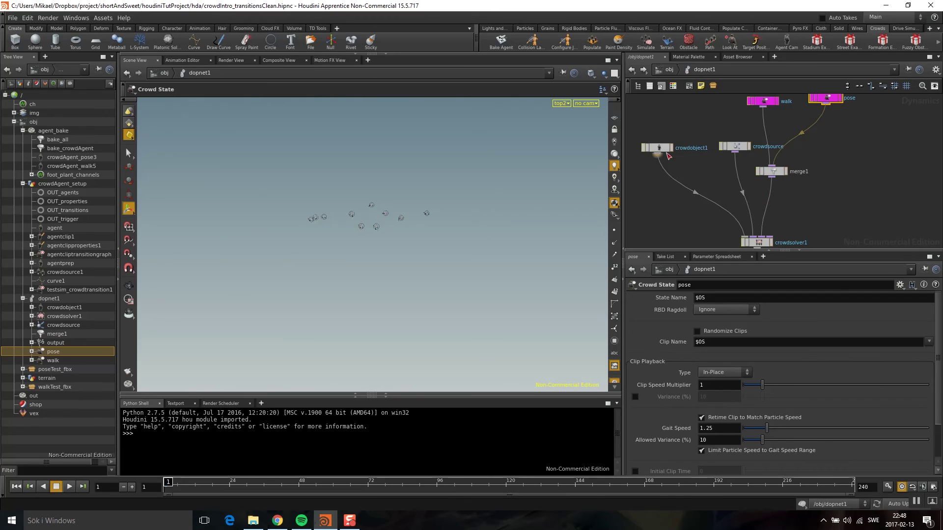
pyautogui.moveTo(664, 164); pyautogui.dragTo(664, 138, button='middle')
pyautogui.click(658, 124)
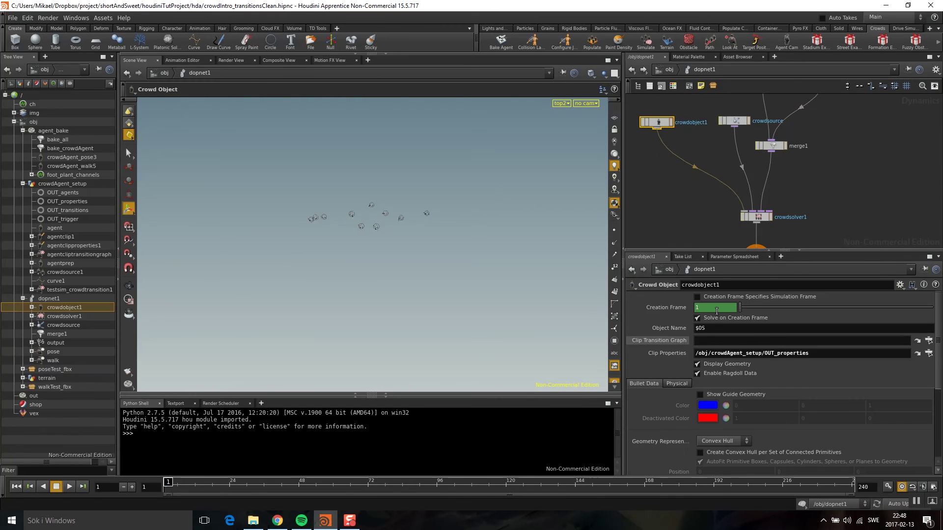
pyautogui.click(928, 341)
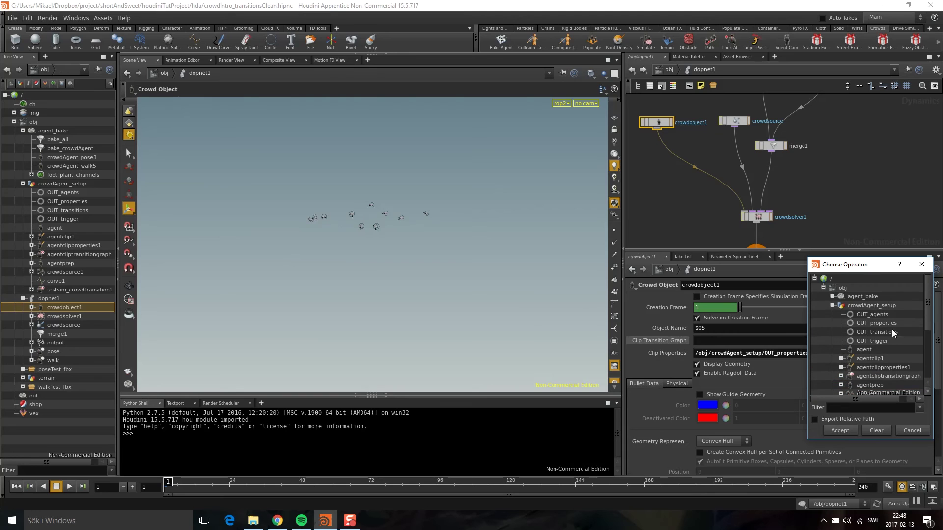
pyautogui.click(876, 333)
pyautogui.click(838, 428)
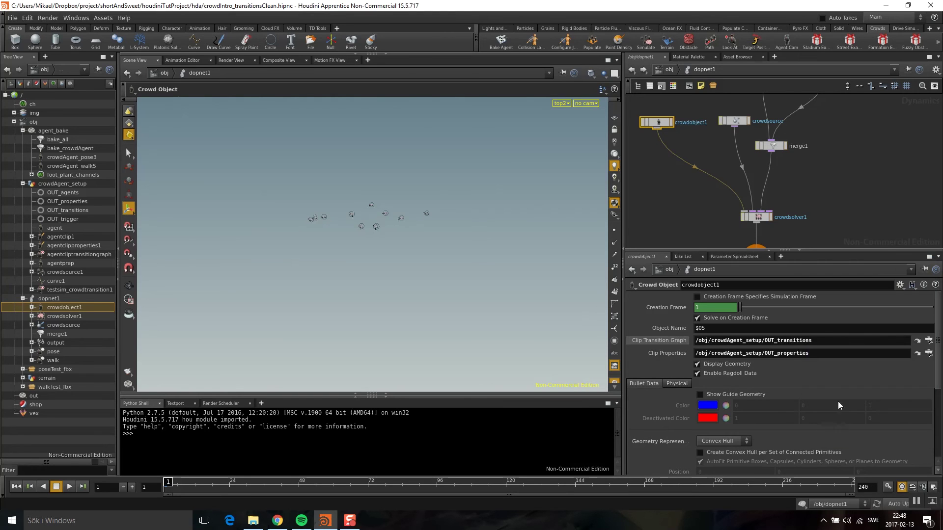
# Add a Crowd Transition node in the empty space beside merge1
pyautogui.press('h')
pyautogui.press('Tab')
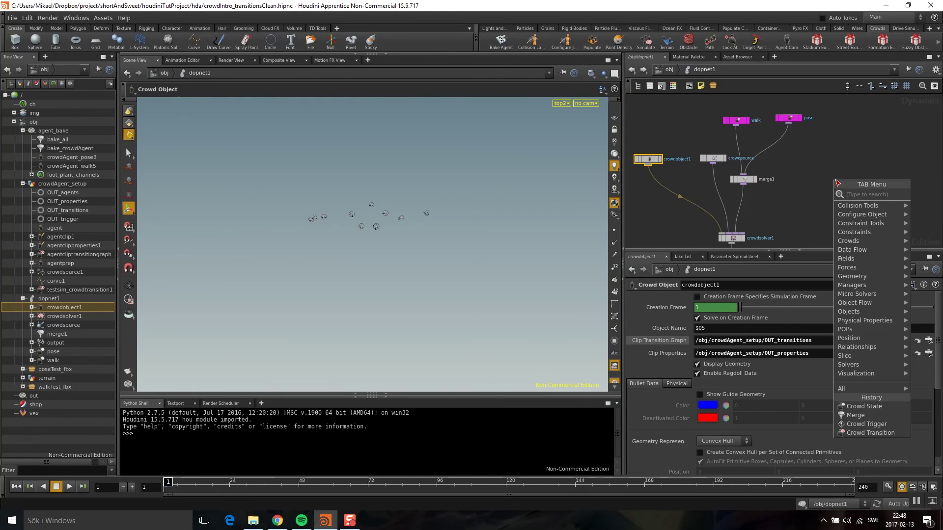
pyautogui.write('tra')
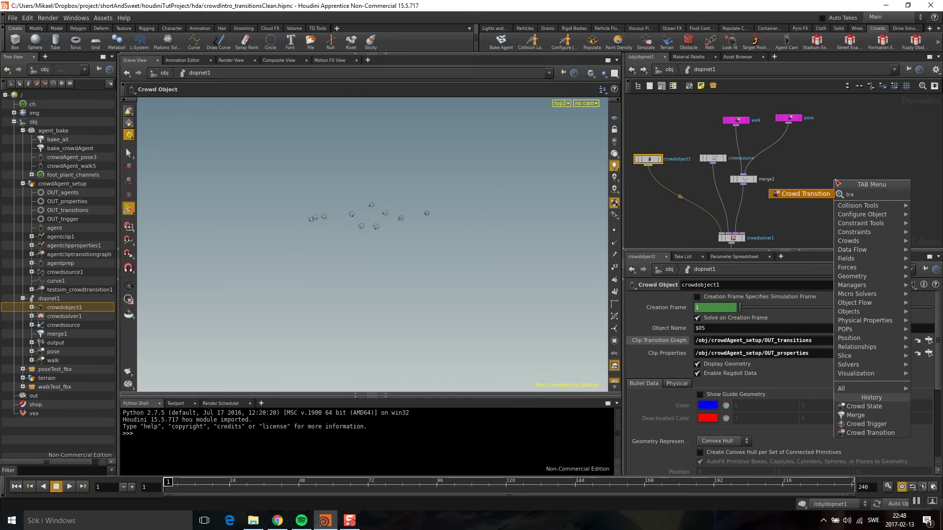
pyautogui.click(806, 194)
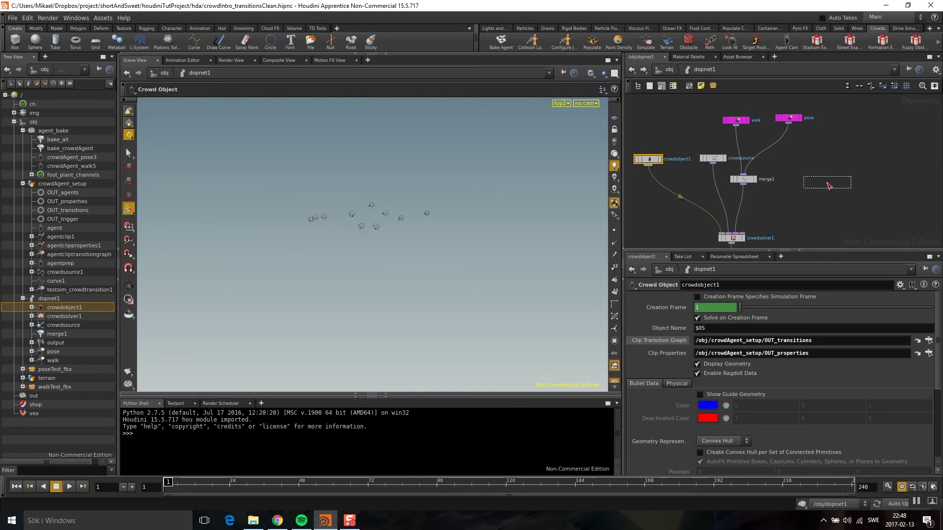
pyautogui.click(807, 179)
# Add a Crowd Trigger node above crowdtransition1, feeding into it
pyautogui.press('Tab')
pyautogui.write('crow')
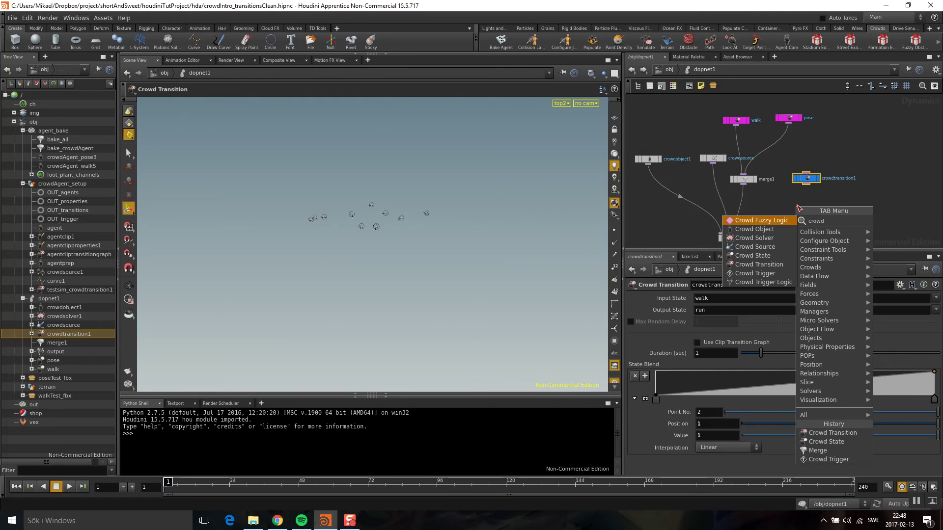
pyautogui.click(755, 273)
pyautogui.click(835, 146)
# Set the crowd trigger's type to Object Distance (position) and its object source to SOP
pyautogui.click(732, 300)
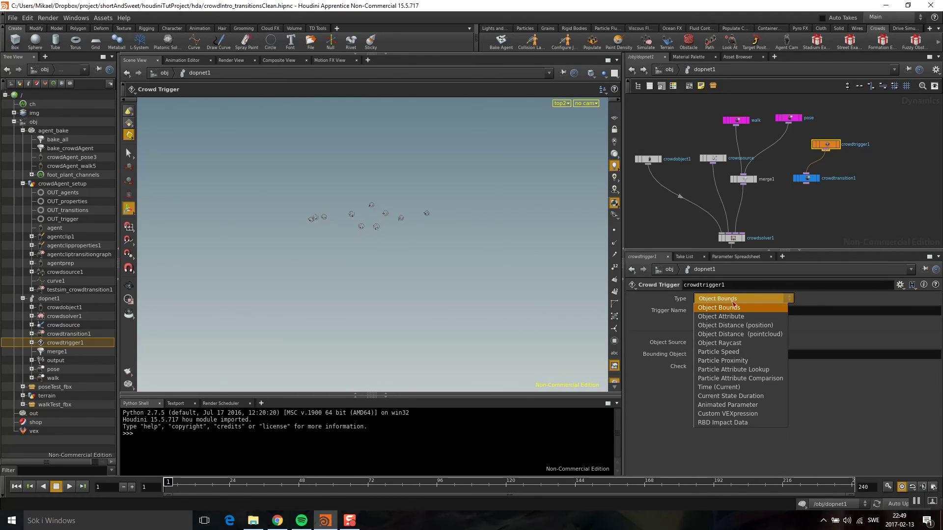
pyautogui.click(717, 326)
pyautogui.click(719, 341)
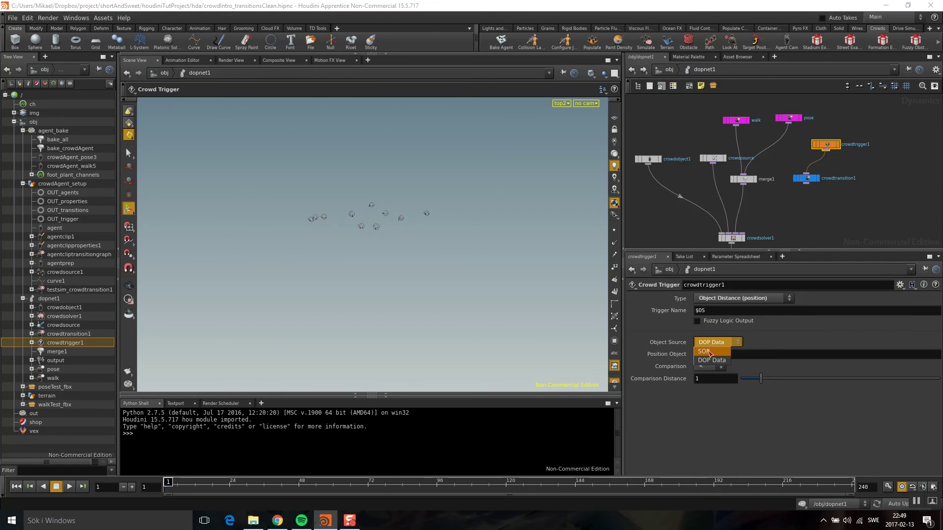
pyautogui.click(710, 353)
# Point the trigger's Object SOP Path to /obj/crowdAgent_setup/OUT_trigger and measure the distance to the Closest Point
pyautogui.click(935, 355)
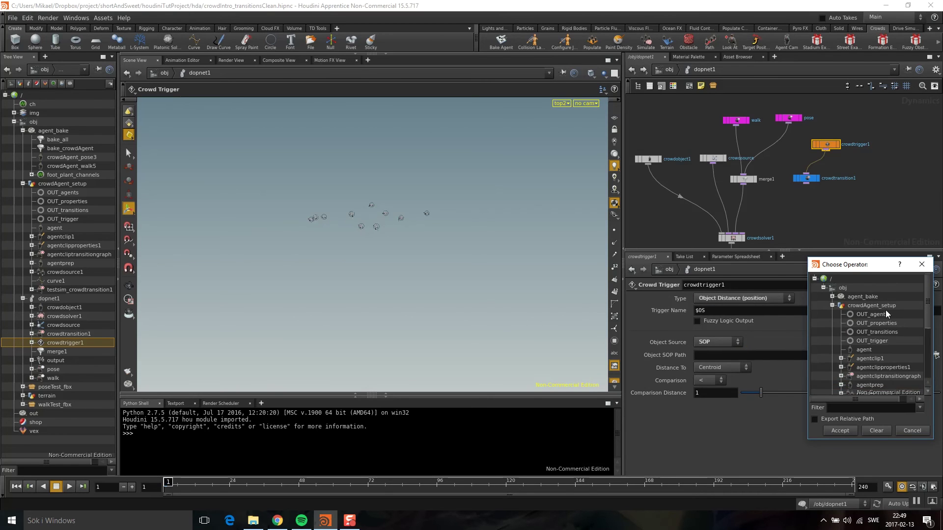
pyautogui.click(871, 338)
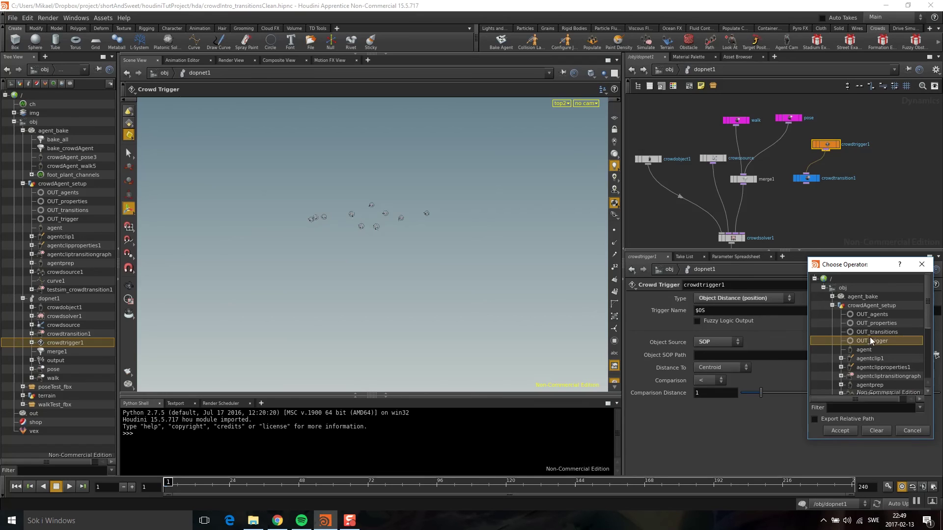
pyautogui.click(840, 430)
pyautogui.click(716, 369)
pyautogui.click(706, 385)
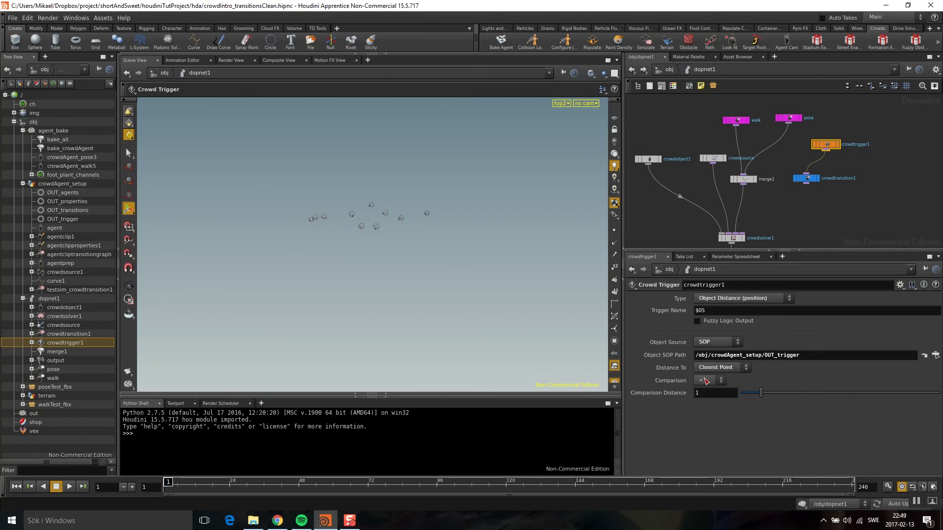
# Set crowdtransition1's output state to pose and wire the node into crowdsolver1
pyautogui.moveTo(791, 209); pyautogui.dragTo(768, 195, button='middle')
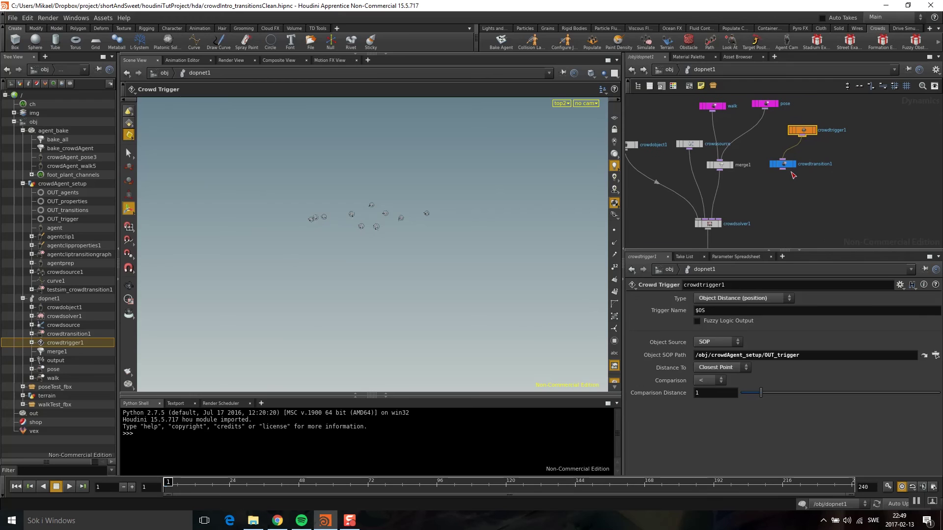
pyautogui.click(785, 166)
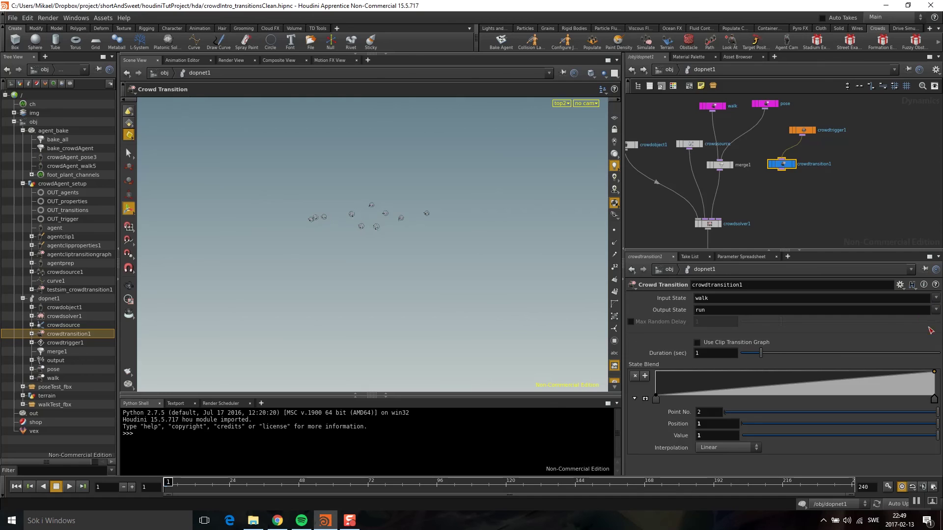
pyautogui.moveTo(774, 185); pyautogui.dragTo(824, 209, button='middle')
pyautogui.moveTo(803, 231); pyautogui.dragTo(770, 243)
pyautogui.moveTo(812, 243); pyautogui.dragTo(801, 229, button='middle')
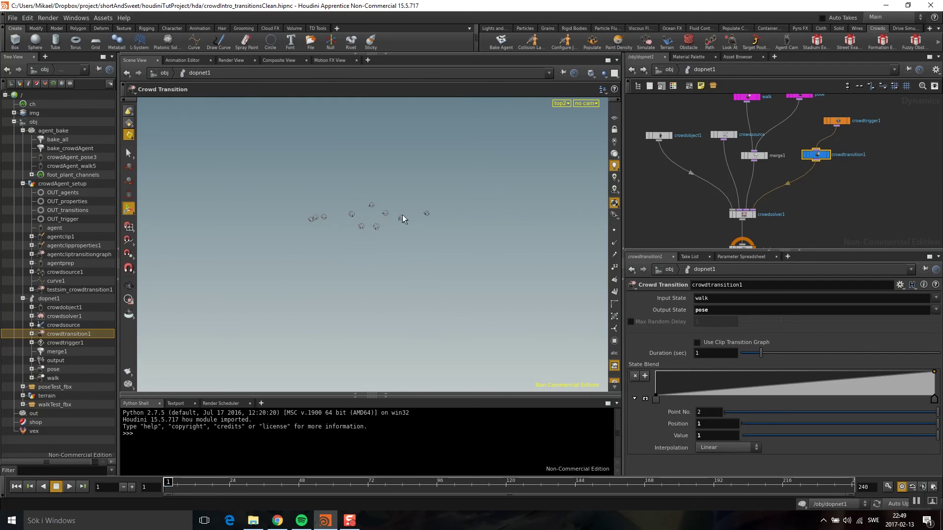
# Switch to the perspective view and play the simulation to check how the agents react to the trigger
pyautogui.hotkey('space', '1')
pyautogui.keyDown('alt'); pyautogui.moveTo(367, 231); pyautogui.dragTo(409, 237); pyautogui.keyUp('alt')
pyautogui.keyDown('alt'); pyautogui.moveTo(410, 237); pyautogui.dragTo(340, 254, button='right'); pyautogui.keyUp('alt')
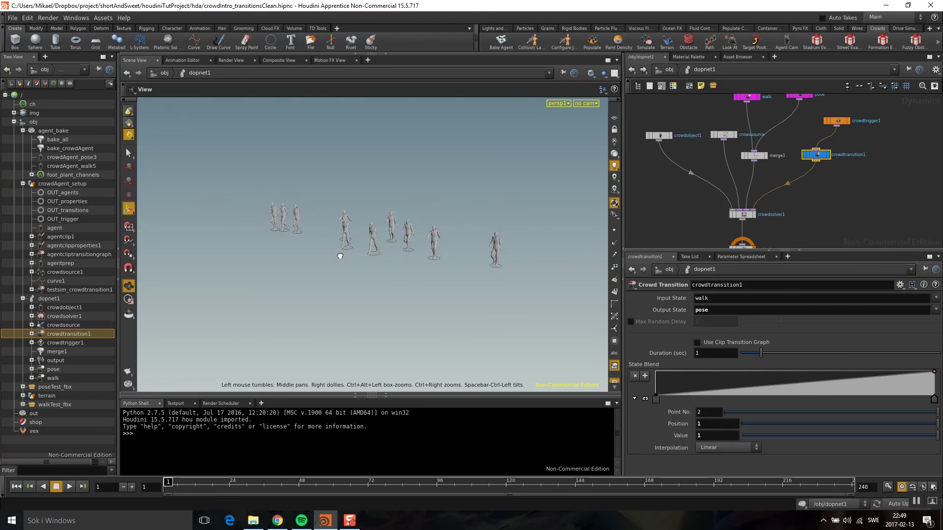
pyautogui.click(70, 486)
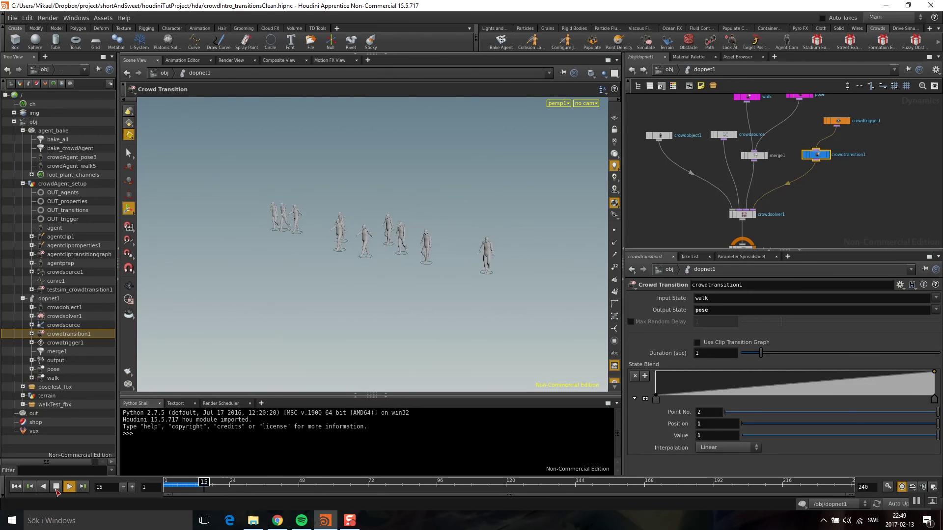
pyautogui.click(56, 487)
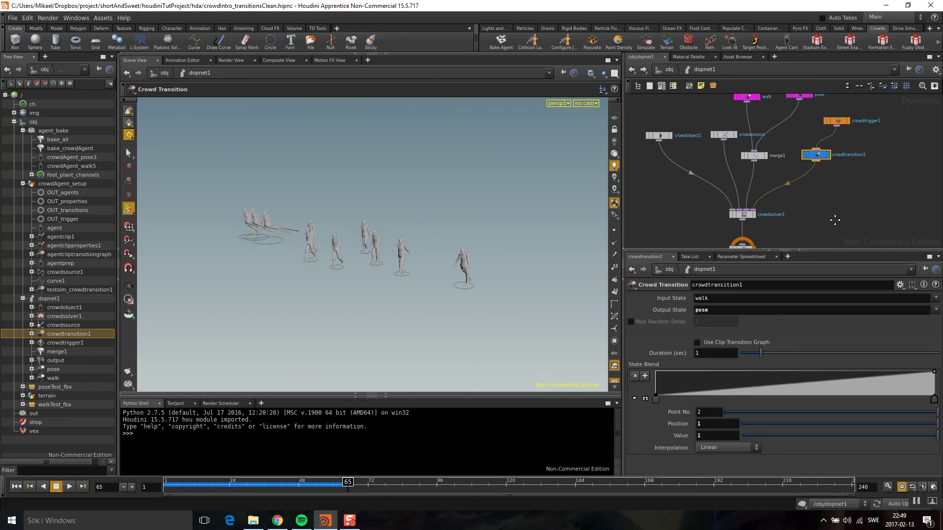
# Set the pose state's clip playback type to Locomotive
pyautogui.moveTo(835, 221); pyautogui.dragTo(824, 245, button='middle')
pyautogui.click(789, 120)
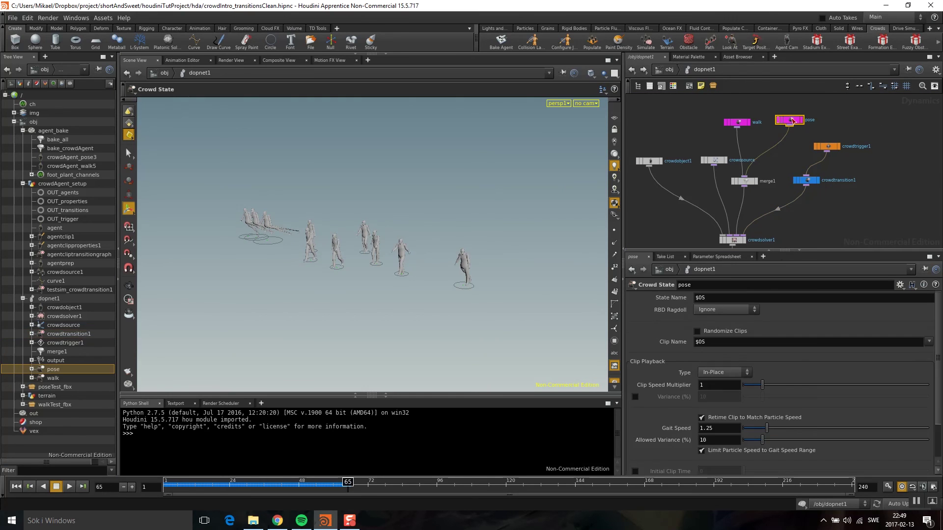
pyautogui.click(722, 372)
pyautogui.click(716, 380)
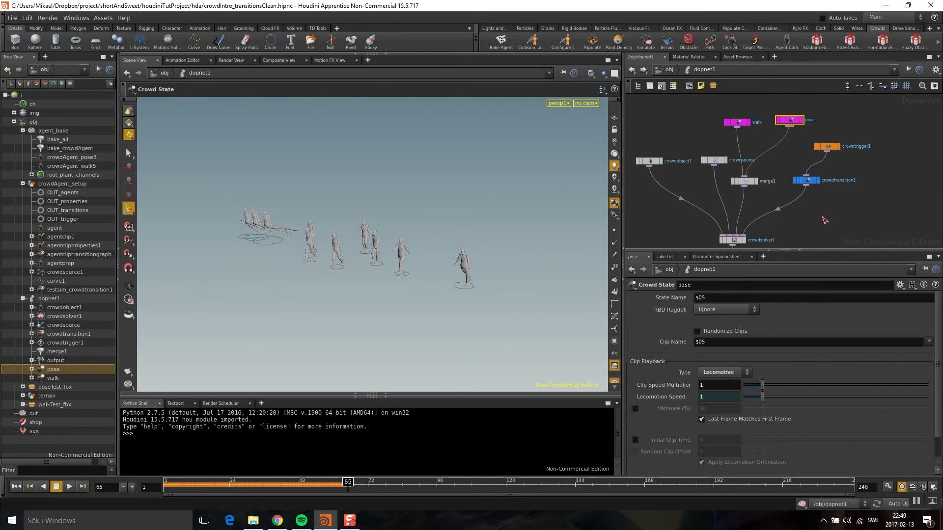
# Replay the simulation from the first frame to check the agents' change from walk to pose
pyautogui.moveTo(819, 213); pyautogui.dragTo(820, 160, button='middle')
pyautogui.click(16, 488)
pyautogui.click(67, 487)
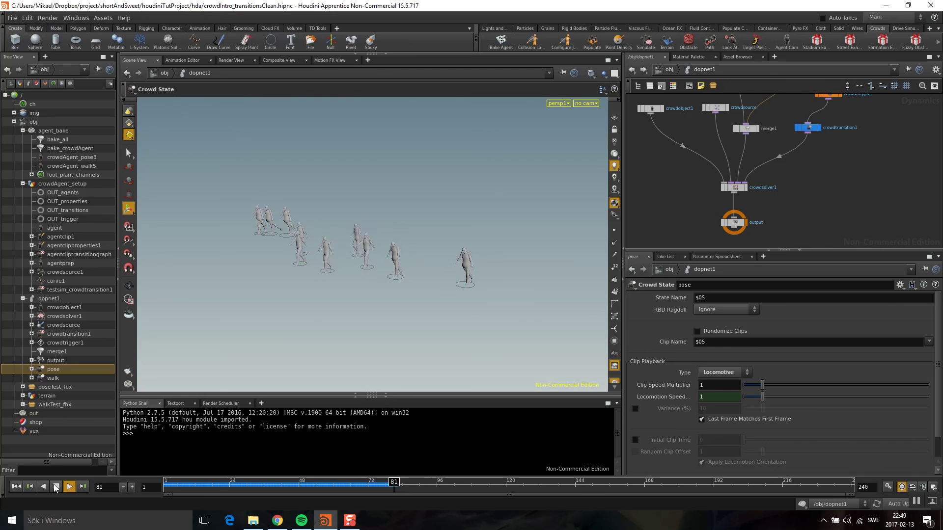
pyautogui.click(55, 487)
# Return to frame 1 and enable Use Clip Transition Graph on crowdtransition1
pyautogui.click(16, 486)
pyautogui.click(811, 129)
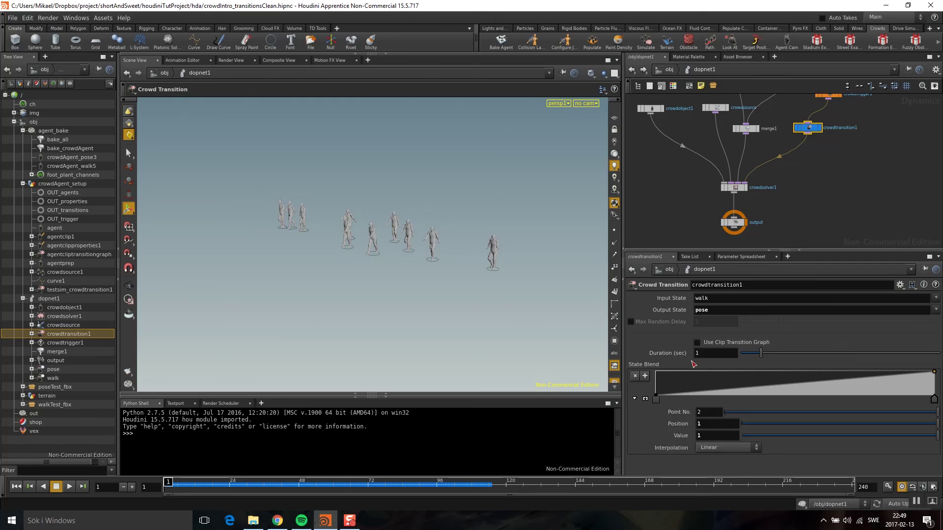
pyautogui.click(697, 343)
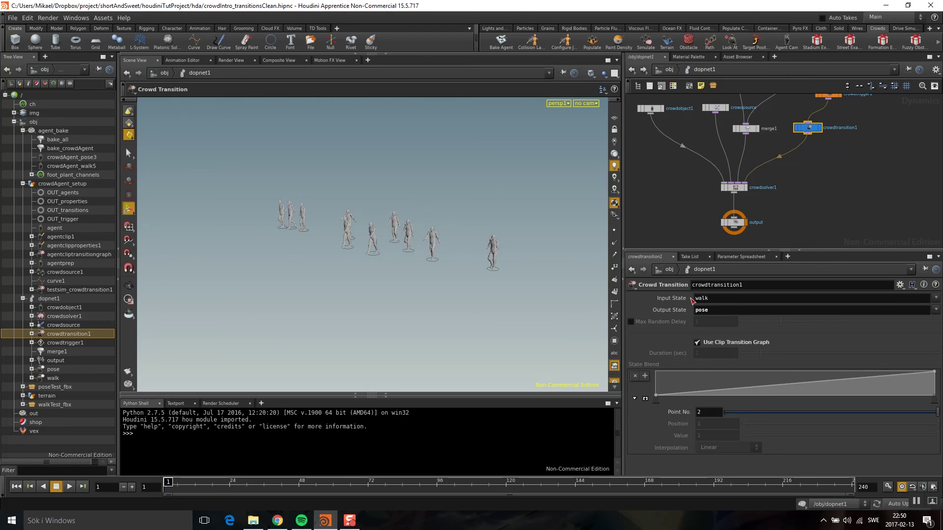
# Open crowdAgent_setup and examine the clip connections drawn by agentcliptransitiongraph1 among the agents
pyautogui.click(669, 70)
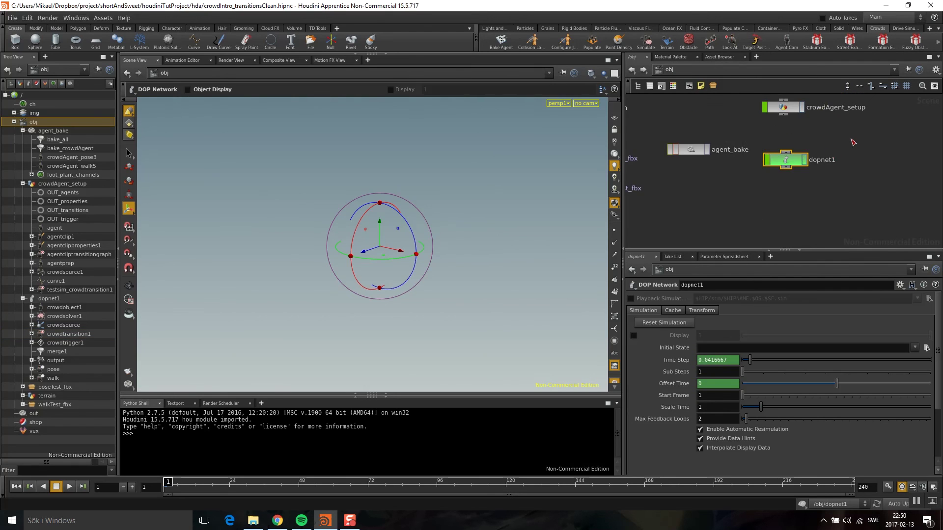
pyautogui.doubleClick(775, 147)
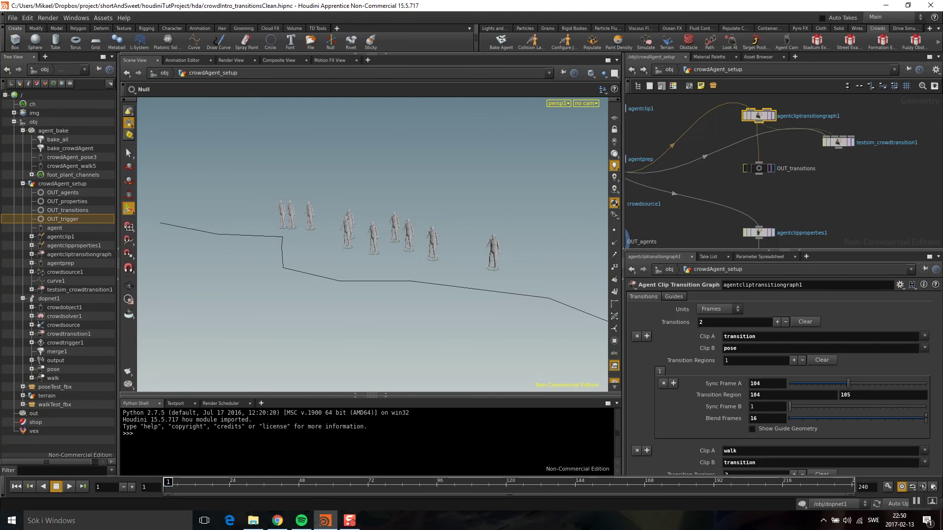
pyautogui.keyDown('alt'); pyautogui.moveTo(421, 272); pyautogui.dragTo(446, 287); pyautogui.keyUp('alt')
pyautogui.keyDown('alt'); pyautogui.moveTo(446, 287); pyautogui.dragTo(491, 199, button='right'); pyautogui.keyUp('alt')
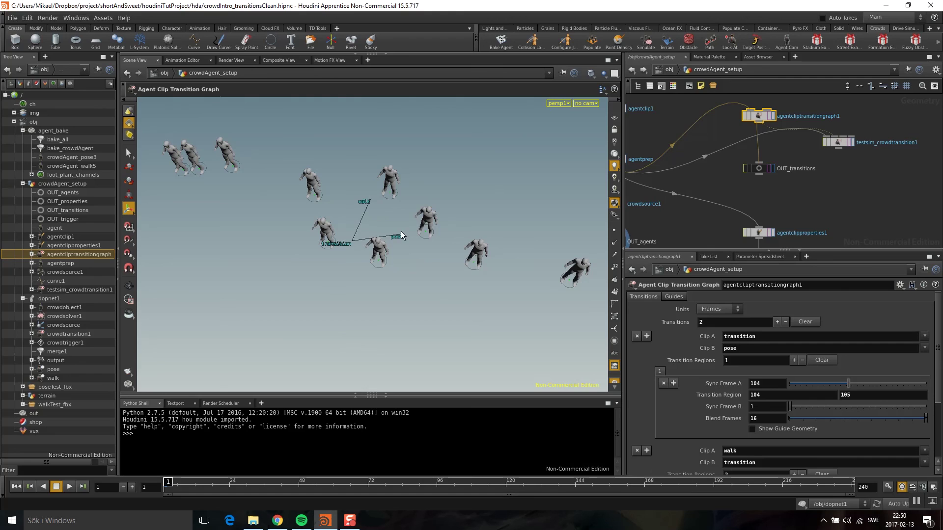
pyautogui.keyDown('alt'); pyautogui.moveTo(393, 227); pyautogui.dragTo(525, 188, button='right'); pyautogui.keyUp('alt')
pyautogui.keyDown('alt'); pyautogui.moveTo(525, 188); pyautogui.dragTo(542, 189); pyautogui.keyUp('alt')
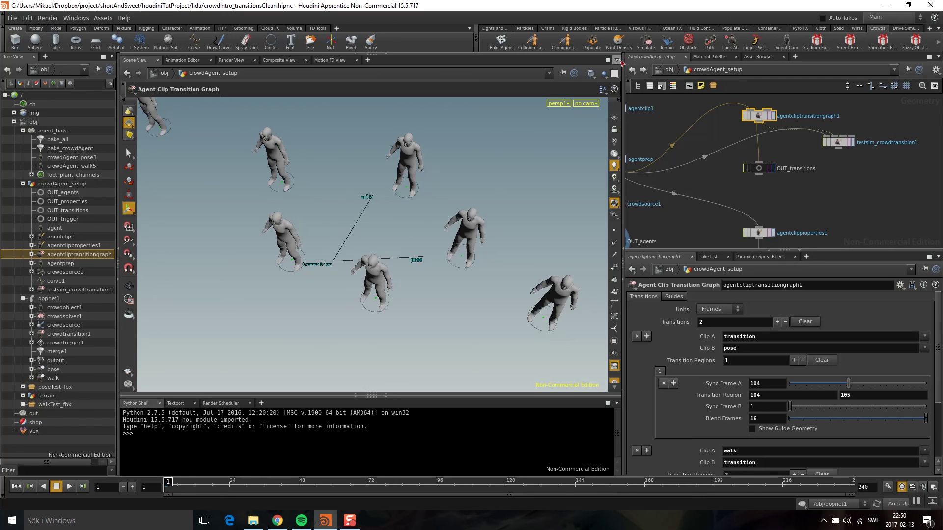
# Leave crowdAgent_setup and go back into the dopnet1 network
pyautogui.press('u')
pyautogui.scroll(-1, 846, 179)
pyautogui.moveTo(846, 179); pyautogui.dragTo(809, 145, button='middle')
pyautogui.click(750, 166)
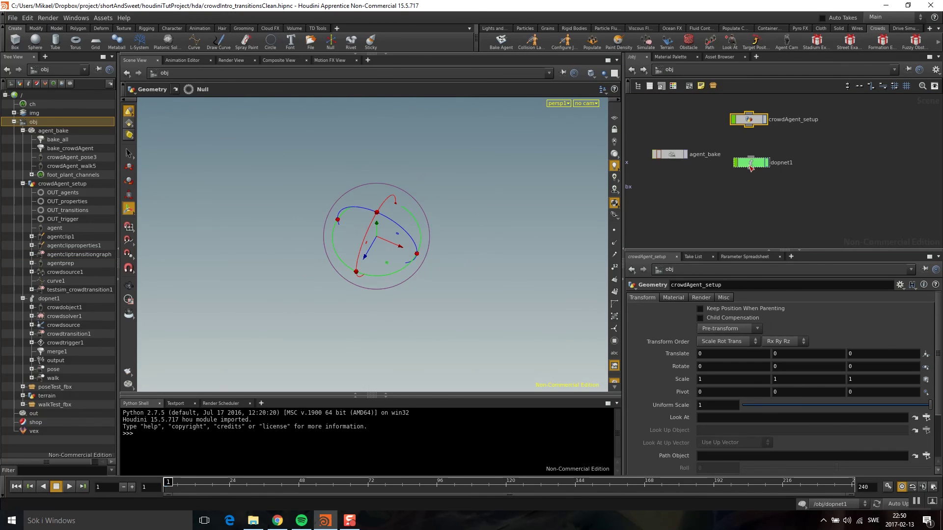
pyautogui.doubleClick(754, 164)
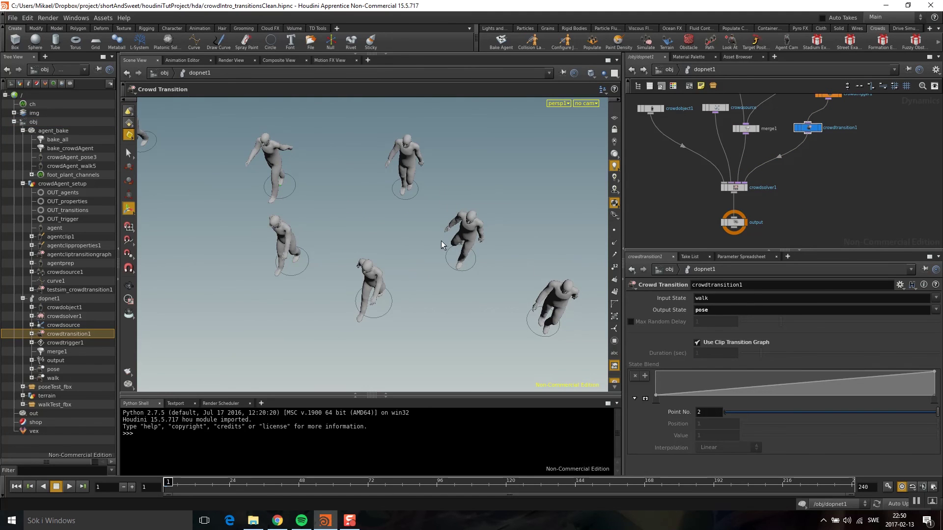
# Play the crowd simulation and examine from several angles how the agents go from walking into the pose
pyautogui.press('Up')
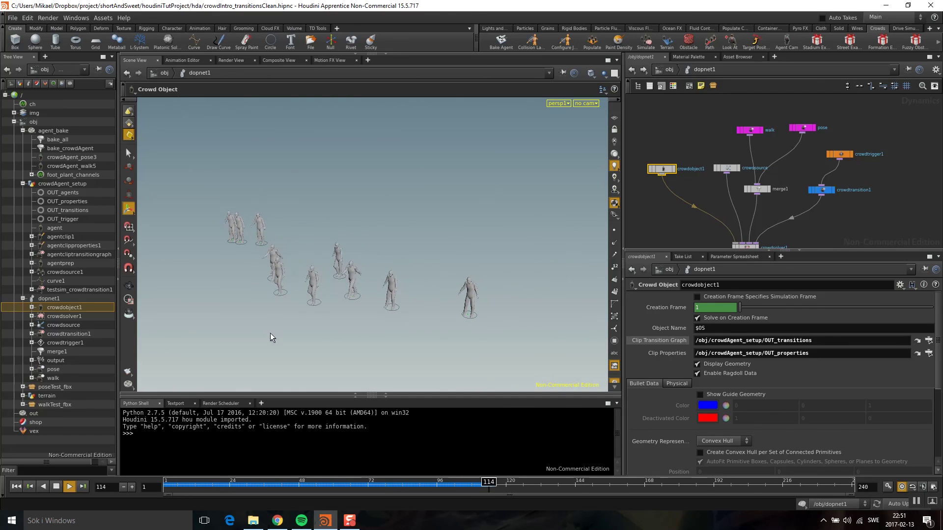
pyautogui.press('Escape')
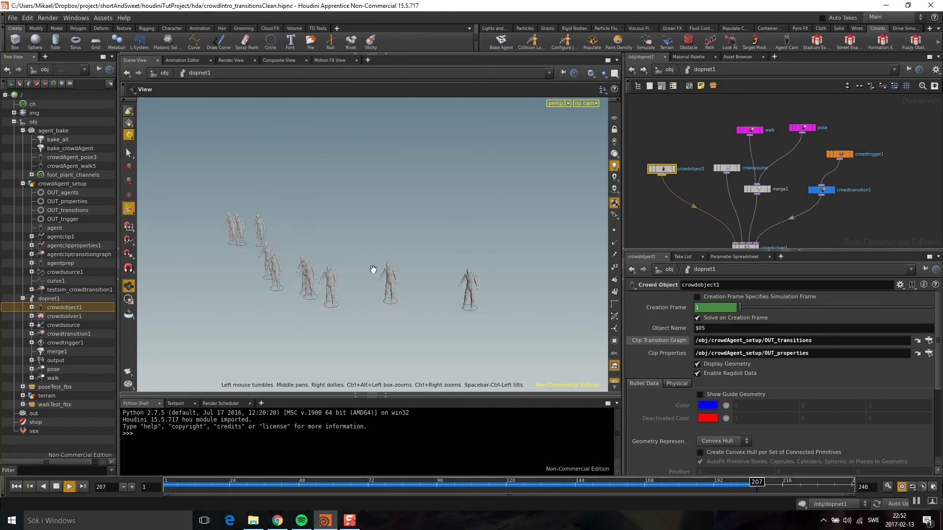
pyautogui.press('Return')
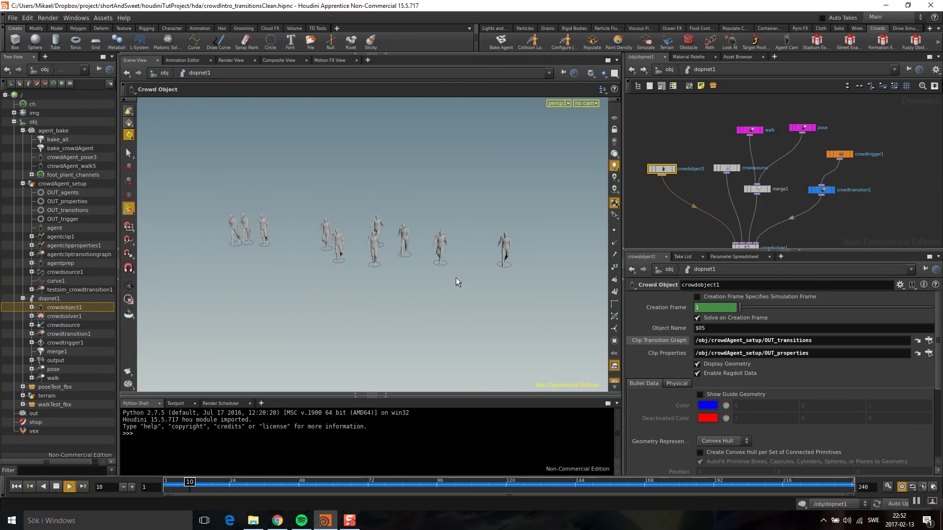
pyautogui.press('Escape')
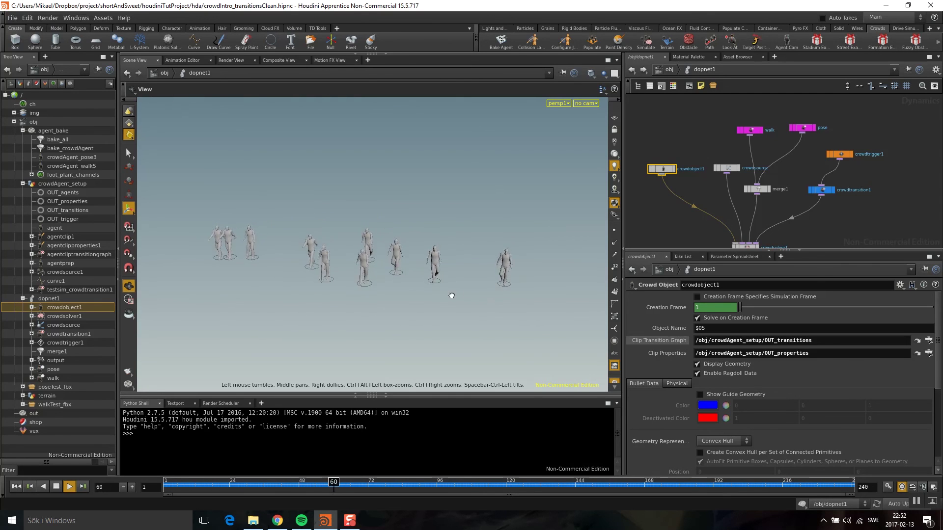
pyautogui.press('Return')
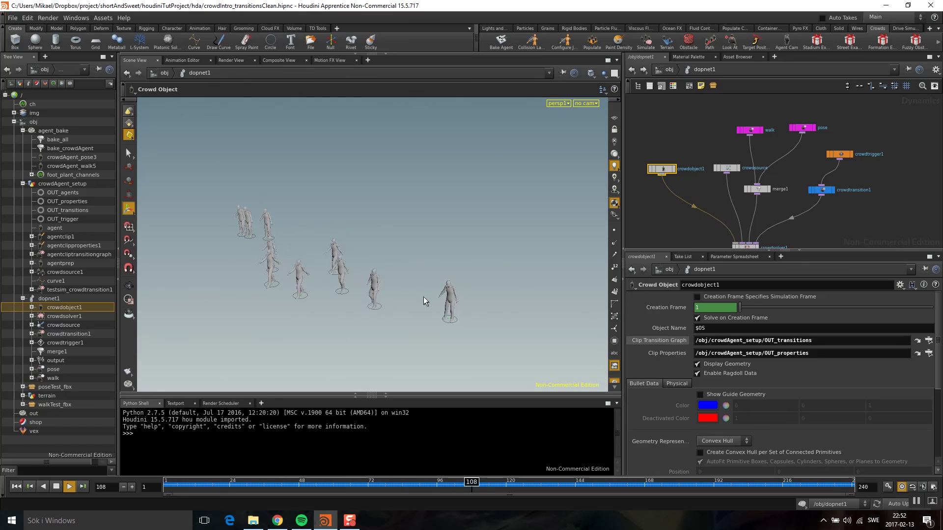